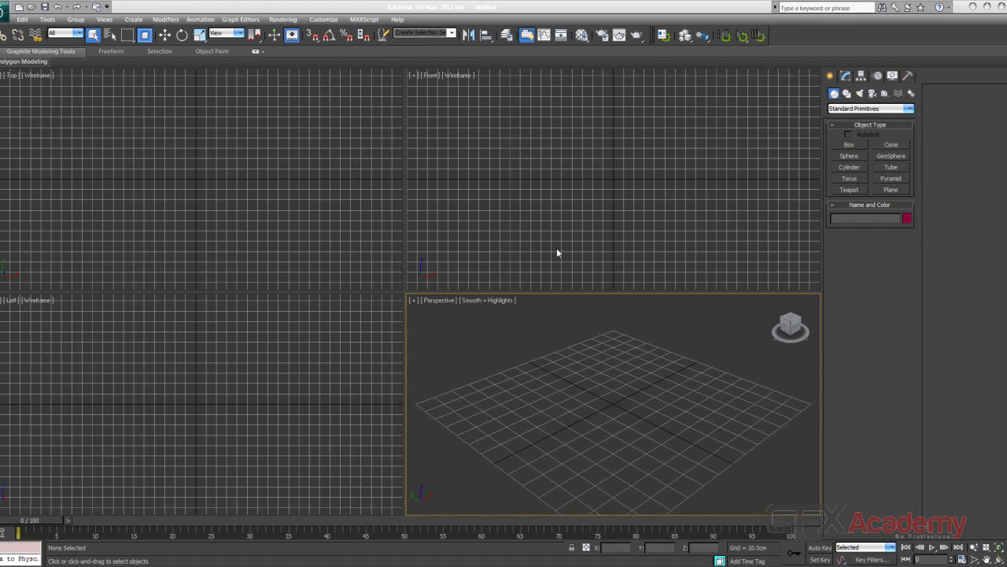
Create a biped about 173.6 cm tall at the centre of the grid in the Perspective viewport.
{"action": "left_click", "coordinate": [556, 248]}
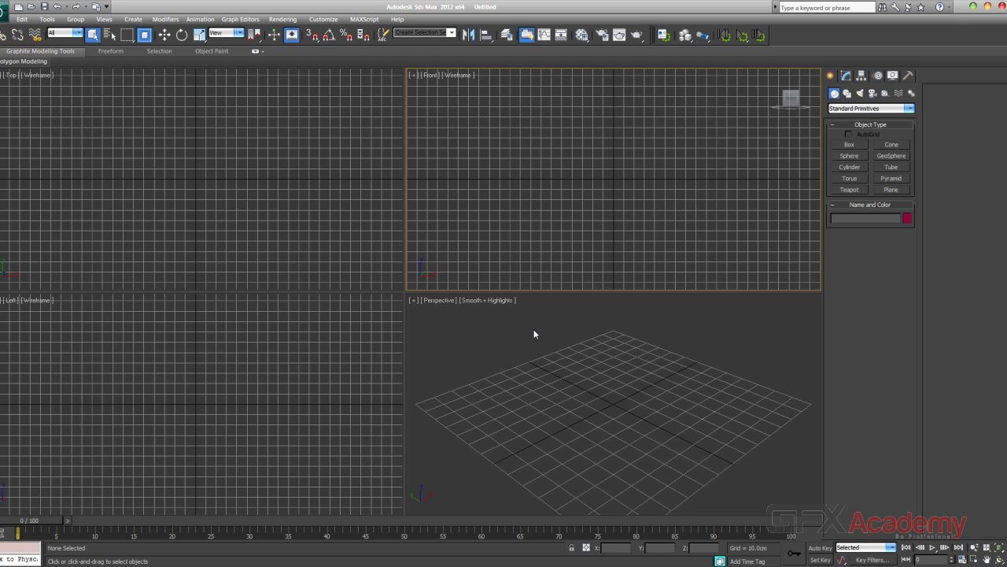
{"action": "left_click", "coordinate": [562, 354]}
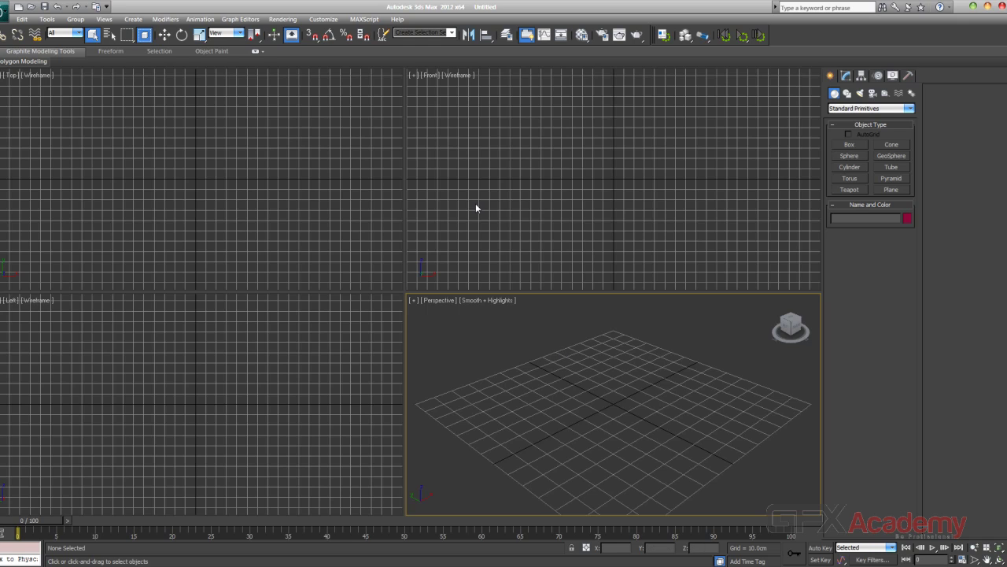
{"action": "left_click", "coordinate": [912, 93]}
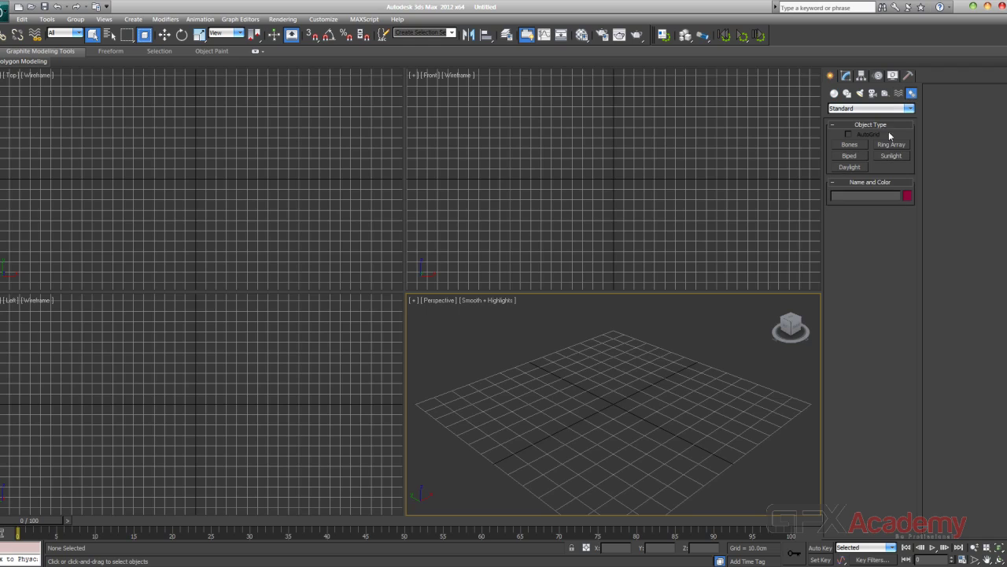
{"action": "left_click", "coordinate": [850, 156]}
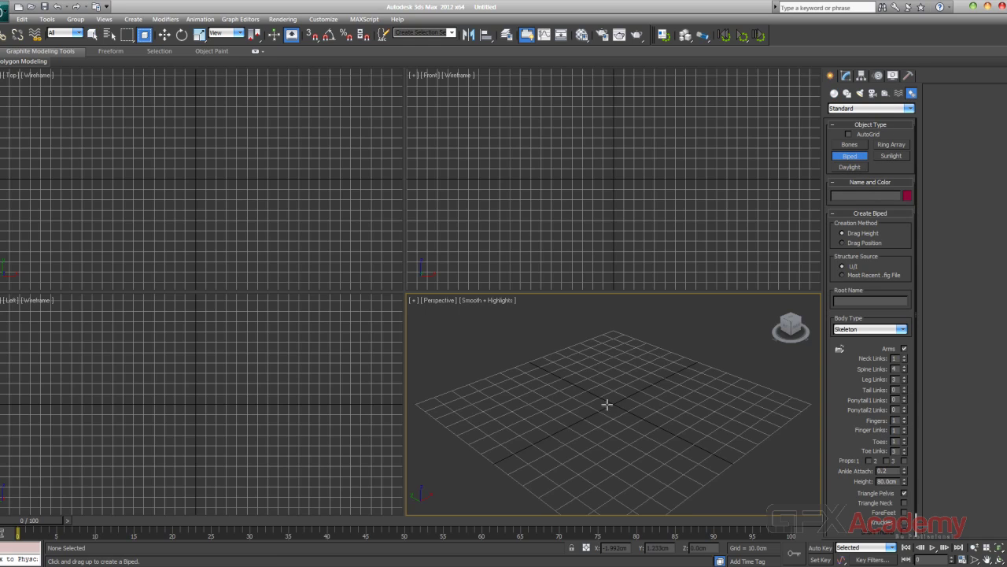
{"action": "left_click_drag", "start_coordinate": [609, 406], "coordinate": [613, 299]}
{"action": "left_click_drag", "start_coordinate": [598, 84], "coordinate": [597, 77]}
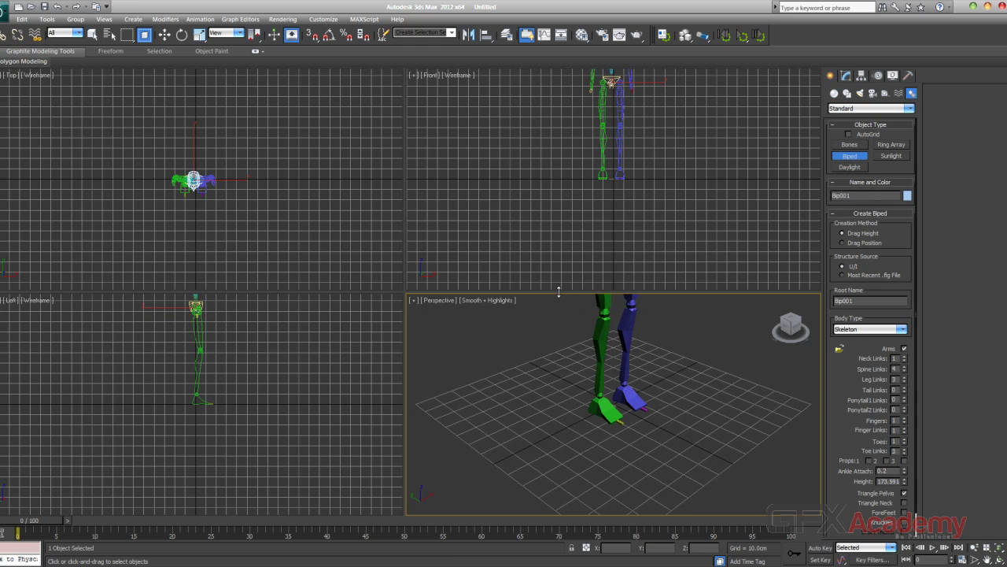
Set the biped's Fingers to 5 and its Toes to 5.
{"action": "key", "text": "alt+w"}
{"action": "middle_click_drag", "start_coordinate": [461, 218], "coordinate": [457, 299]}
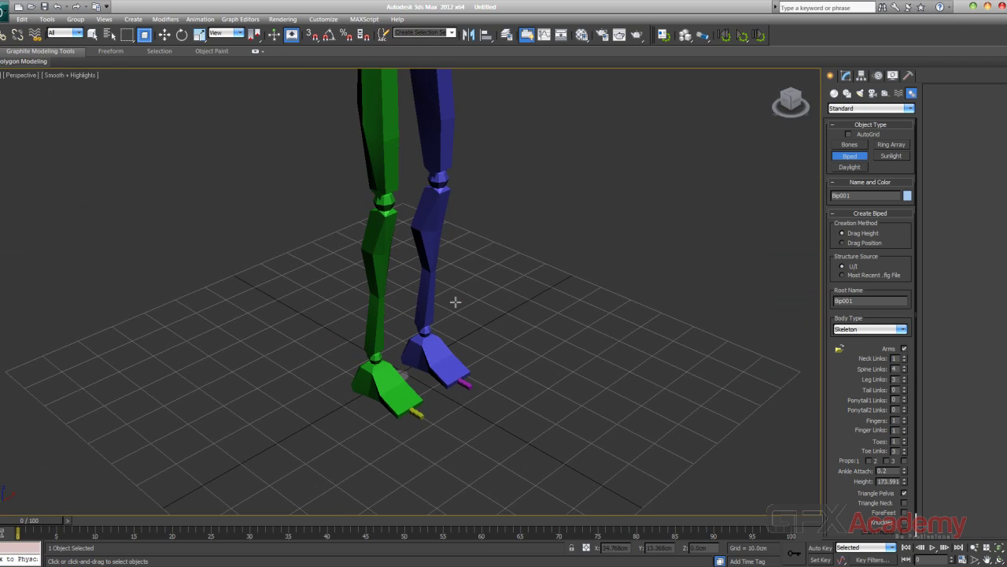
{"action": "scroll", "coordinate": [576, 235], "scroll_direction": "down", "scroll_amount": 3}
{"action": "scroll", "coordinate": [575, 234], "scroll_direction": "up", "scroll_amount": 1}
{"action": "scroll", "coordinate": [779, 330], "scroll_direction": "up", "scroll_amount": 3}
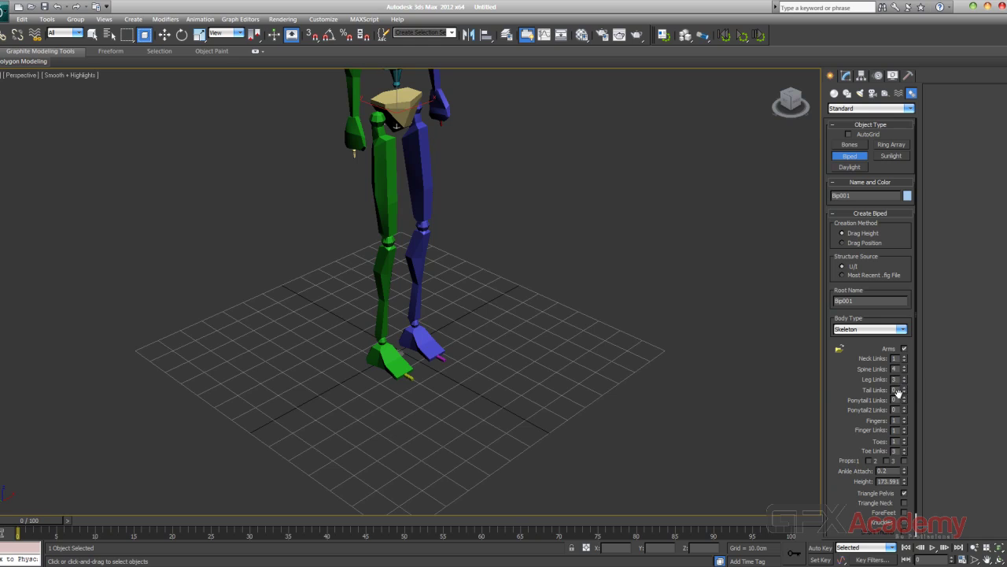
{"action": "left_click_drag", "start_coordinate": [837, 386], "coordinate": [839, 365]}
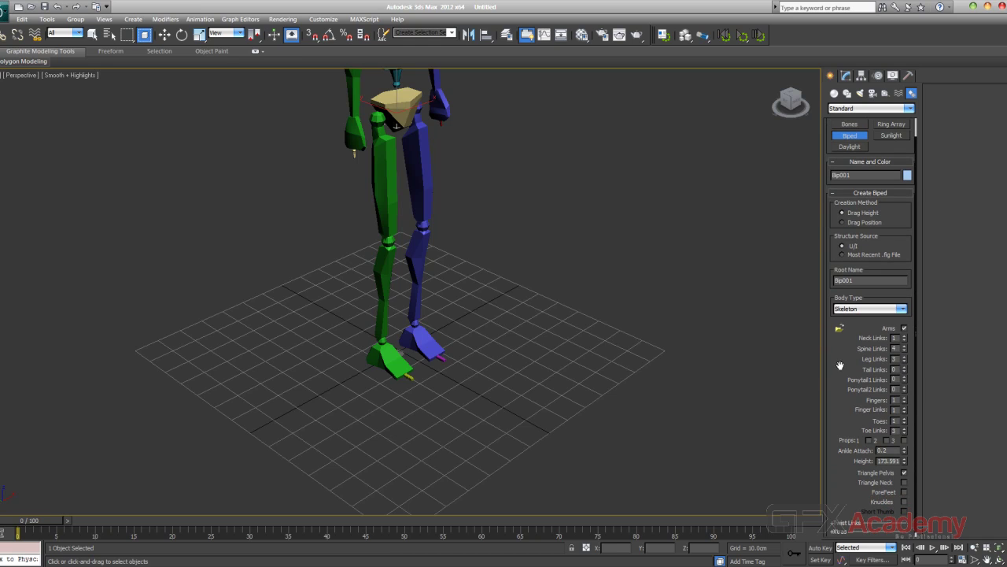
{"action": "type", "text": "5"}
{"action": "key", "text": "Return"}
{"action": "type", "text": "5"}
{"action": "key", "text": "Return"}
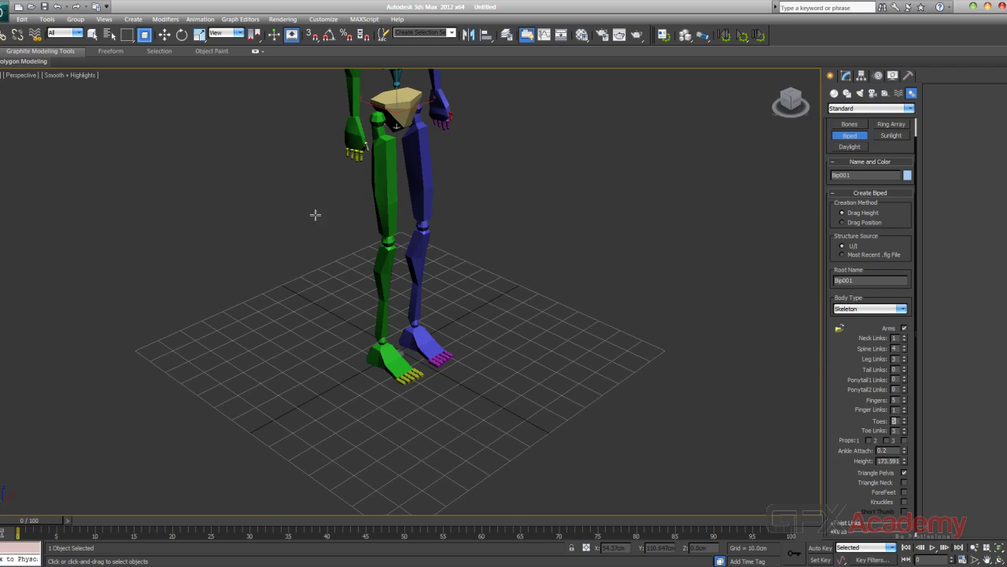
Set the biped's number of Toes to 1.
{"action": "middle_click_drag", "start_coordinate": [347, 231], "coordinate": [352, 247]}
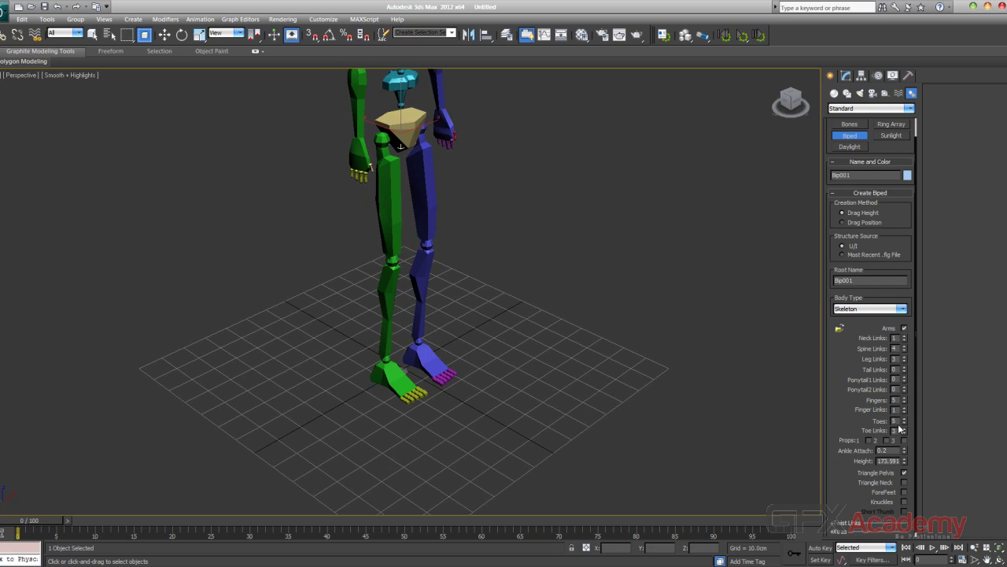
{"action": "type", "text": "1"}
{"action": "key", "text": "Return"}
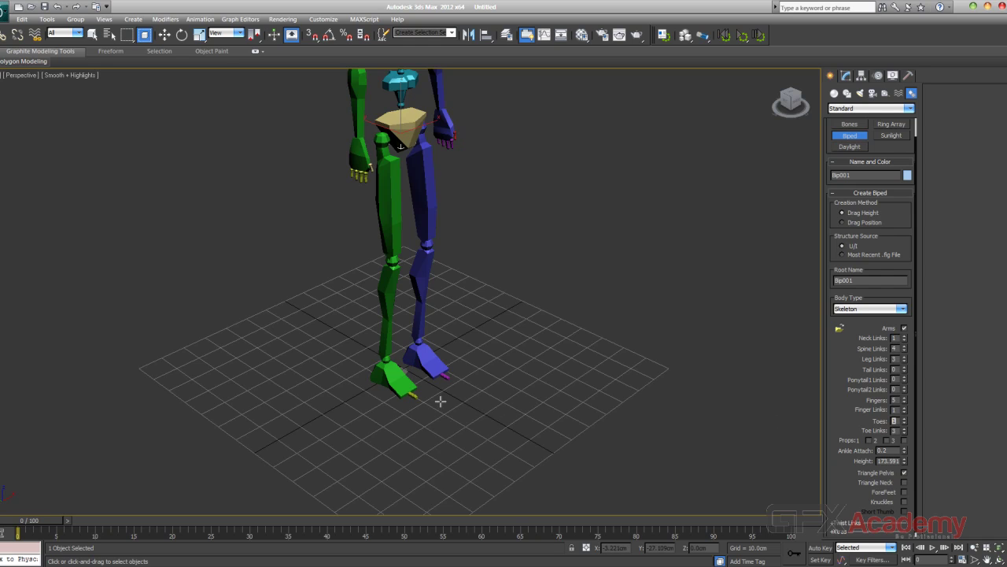
Select the biped's right toe, turn on Figure Mode and set Toe Links to 1 in the biped's structure.
{"action": "left_click", "coordinate": [416, 401]}
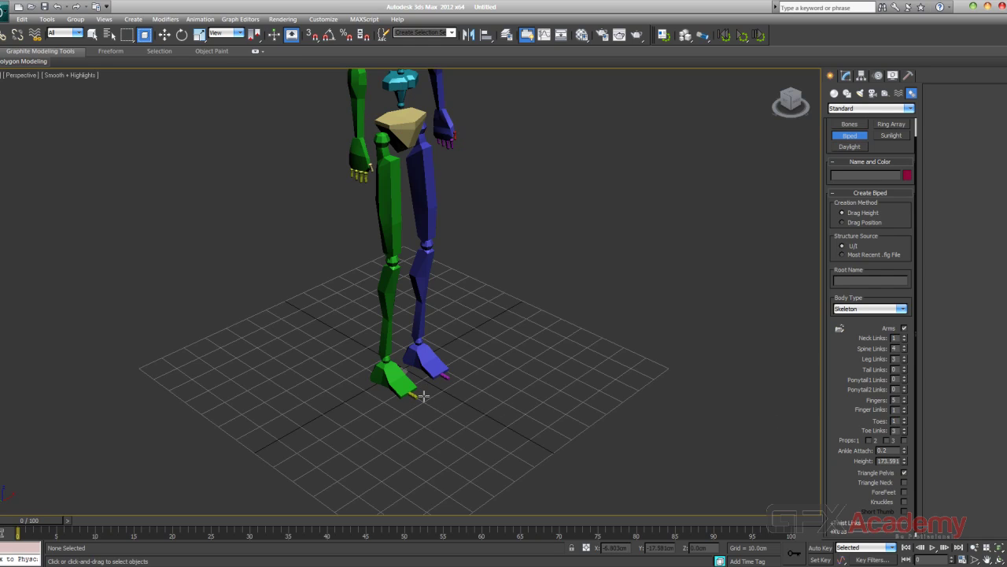
{"action": "right_click", "coordinate": [423, 396]}
{"action": "left_click", "coordinate": [415, 396]}
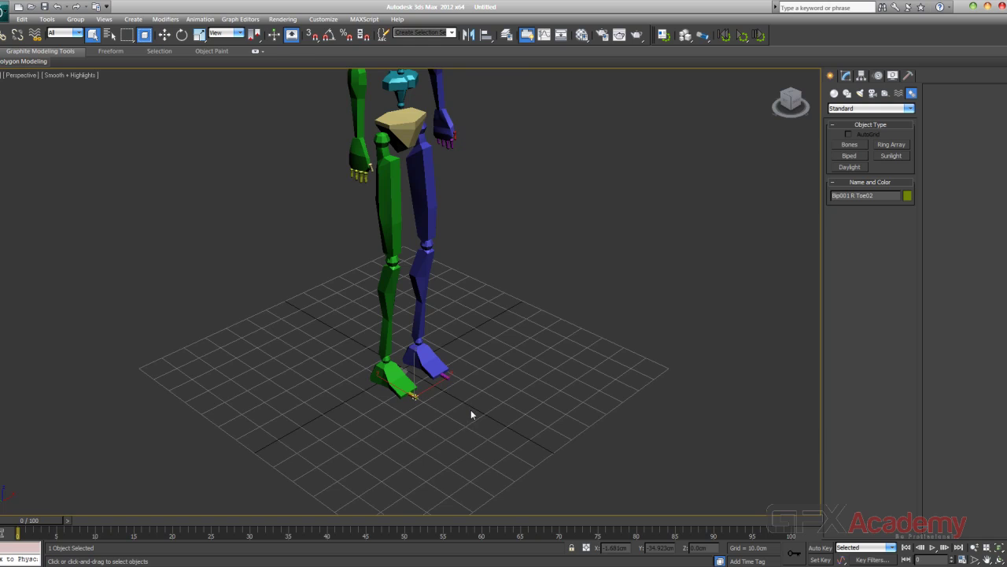
{"action": "scroll", "coordinate": [471, 409], "scroll_direction": "up", "scroll_amount": 5}
{"action": "middle_click_drag", "start_coordinate": [563, 451], "coordinate": [477, 343]}
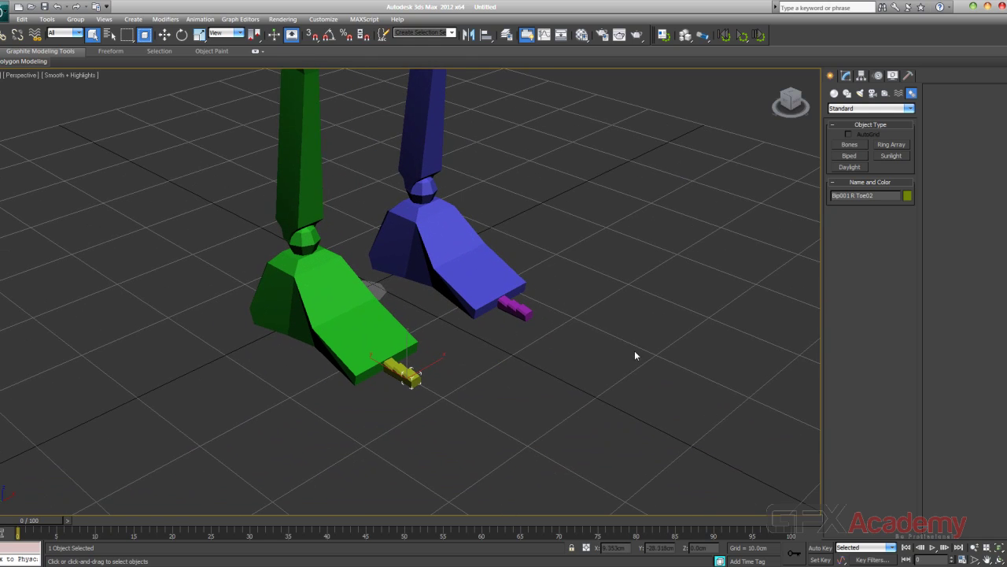
{"action": "left_click", "coordinate": [877, 75]}
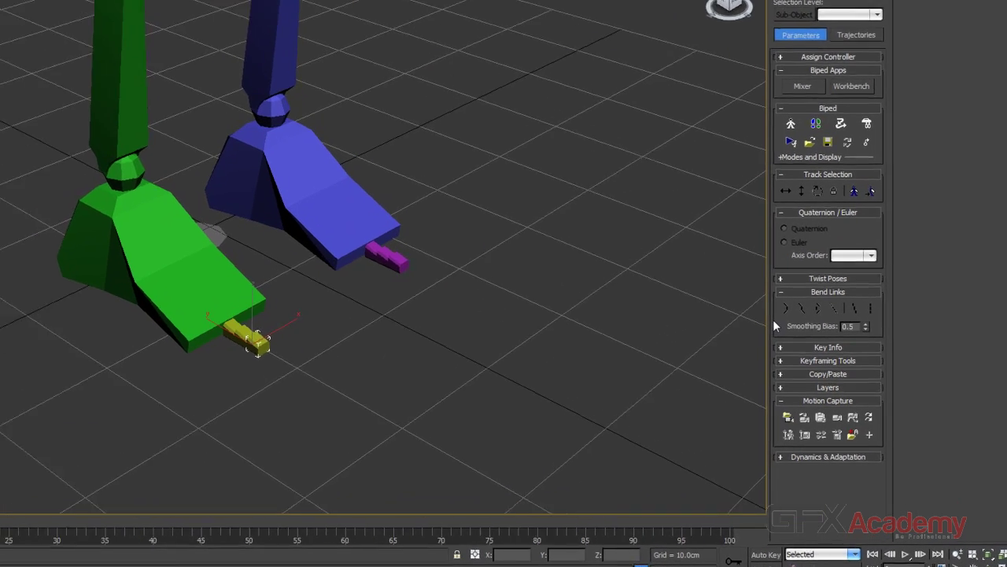
{"action": "left_click", "coordinate": [841, 202]}
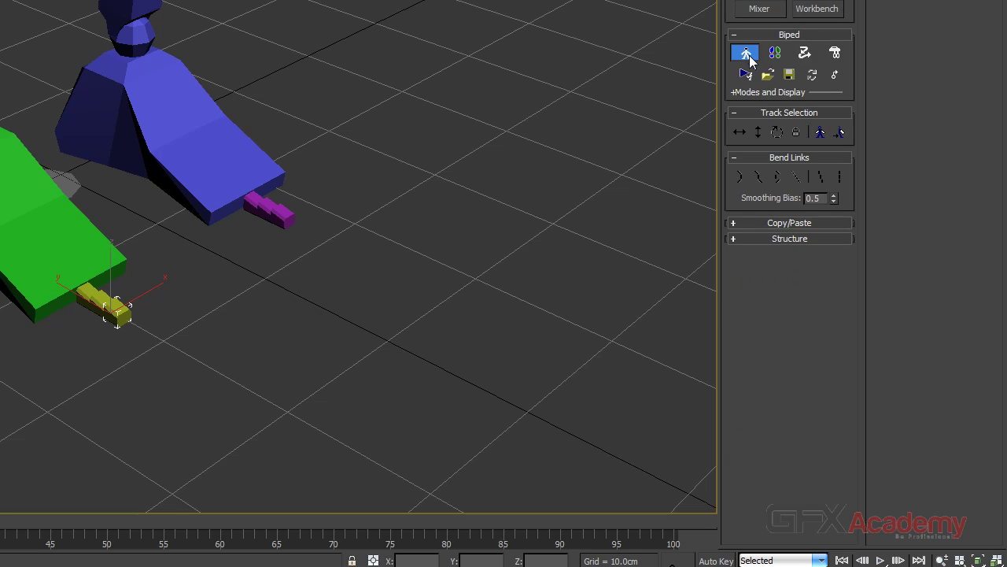
{"action": "left_click", "coordinate": [735, 238]}
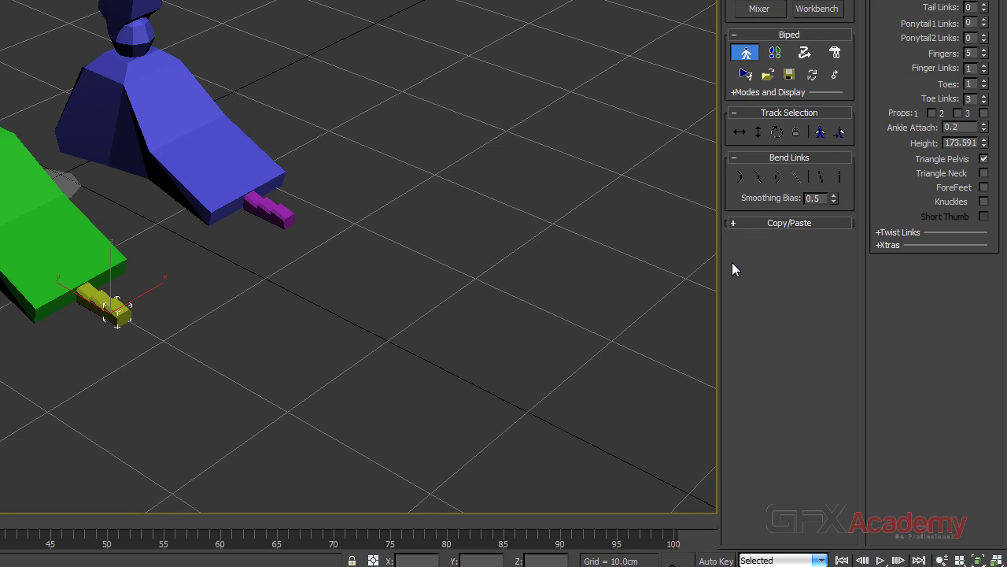
{"action": "left_click", "coordinate": [984, 102]}
{"action": "left_click", "coordinate": [984, 102]}
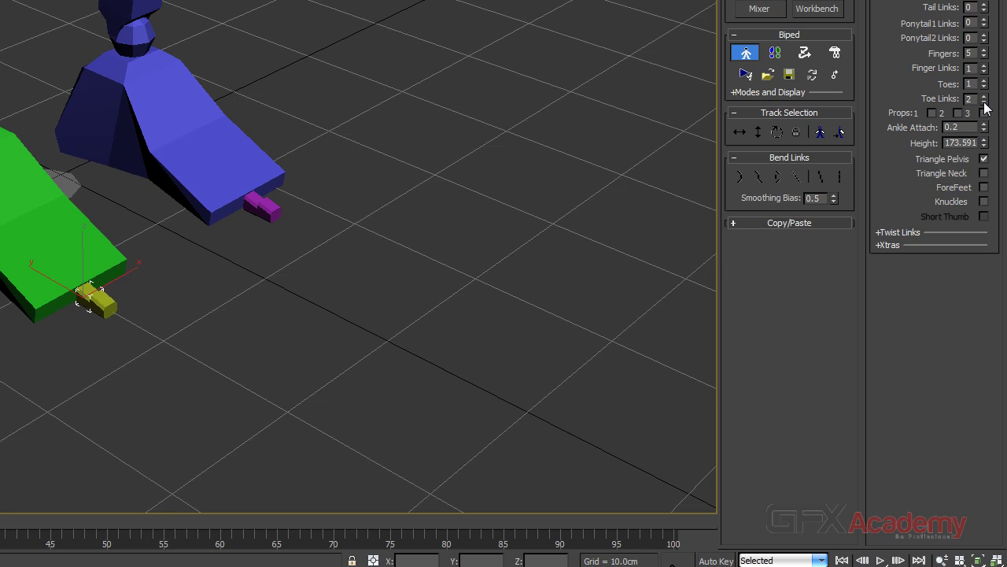
{"action": "left_click", "coordinate": [984, 102]}
Scale the right toe, using Local reference coordinates, into a longer block as wide as the front of the foot.
{"action": "key", "text": "e"}
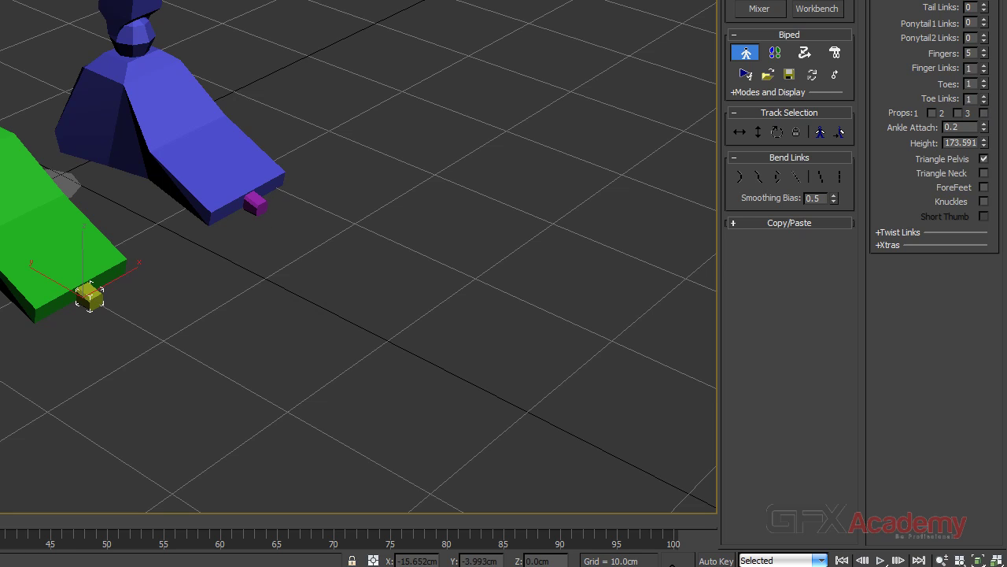
{"action": "key", "text": "r"}
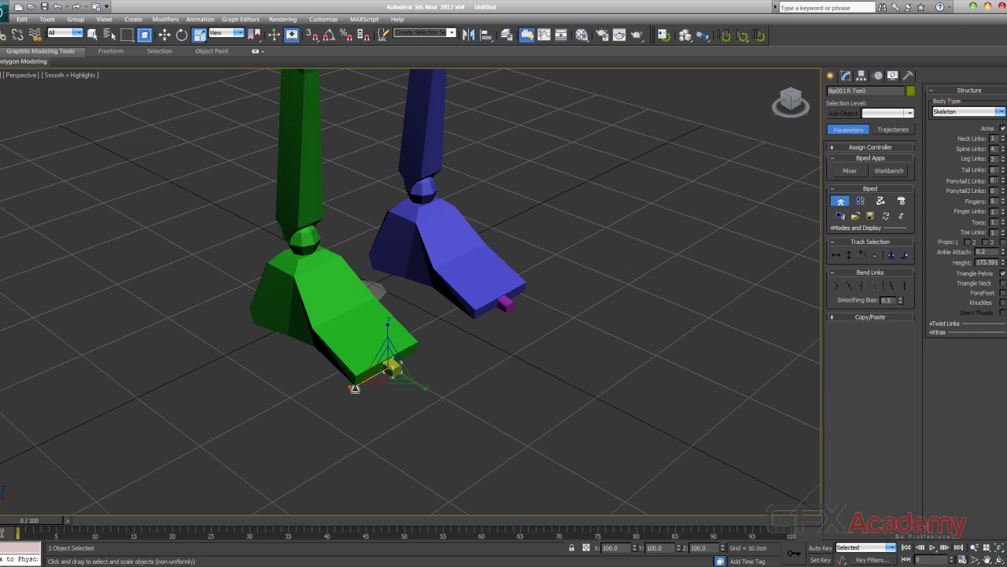
{"action": "left_click_drag", "start_coordinate": [306, 395], "coordinate": [294, 401]}
{"action": "mouse_move", "coordinate": [416, 386]}
{"action": "left_mouse_down"}
{"action": "mouse_move", "coordinate": [438, 391]}
{"action": "mouse_move", "coordinate": [416, 380]}
{"action": "left_mouse_up"}
{"action": "key", "text": "r"}
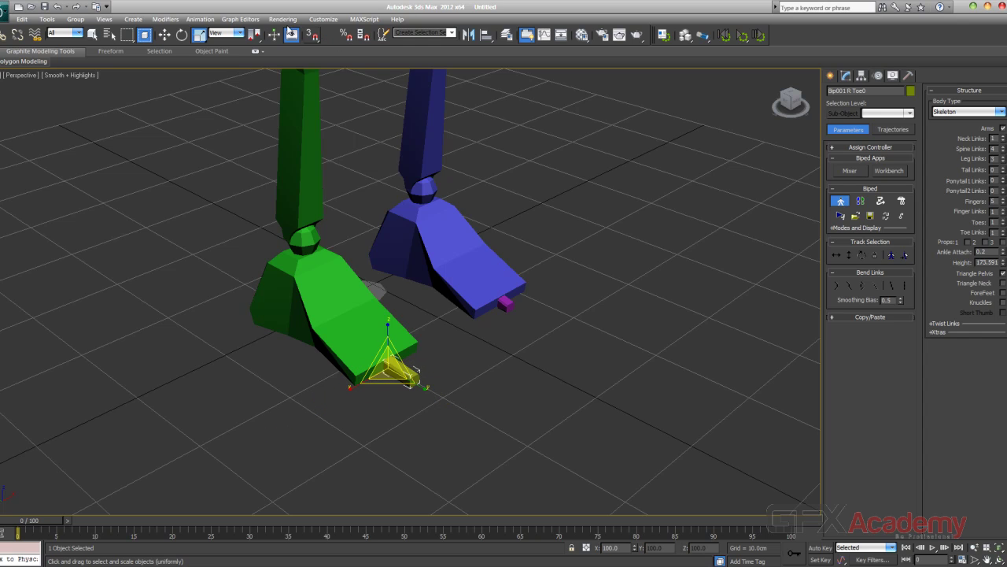
{"action": "left_click", "coordinate": [234, 35]}
{"action": "left_click", "coordinate": [236, 65]}
{"action": "key", "text": "r"}
{"action": "left_click_drag", "start_coordinate": [300, 304], "coordinate": [51, 365]}
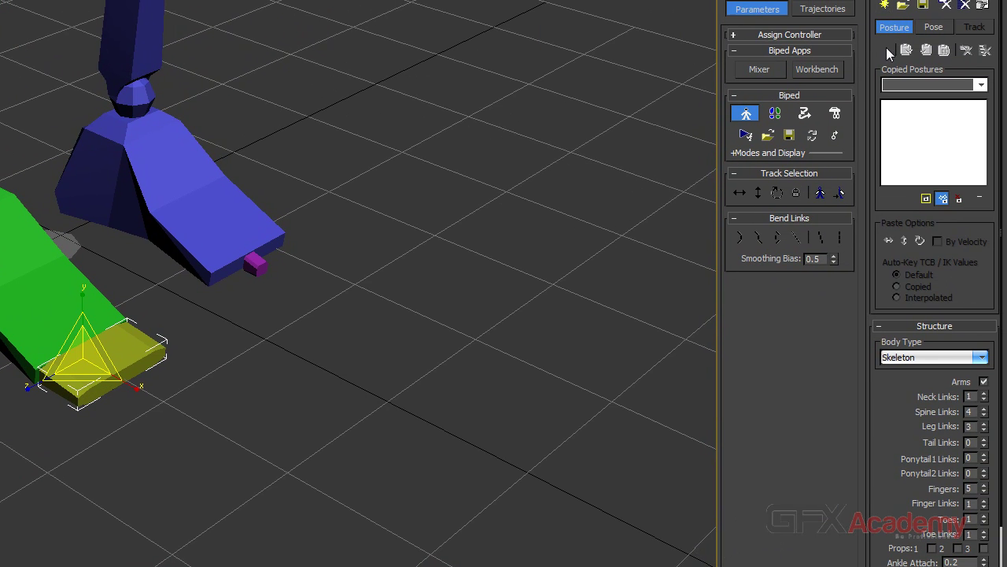
Create a copy collection, copy the right toe's posture and paste it to the opposite foot.
{"action": "left_click", "coordinate": [886, 49]}
{"action": "left_click", "coordinate": [905, 49]}
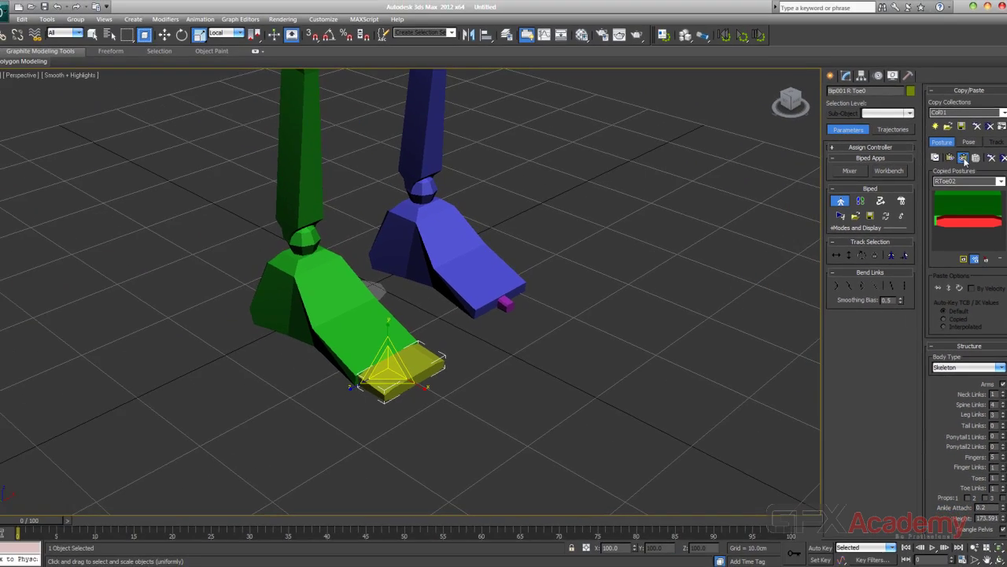
{"action": "left_click", "coordinate": [925, 50]}
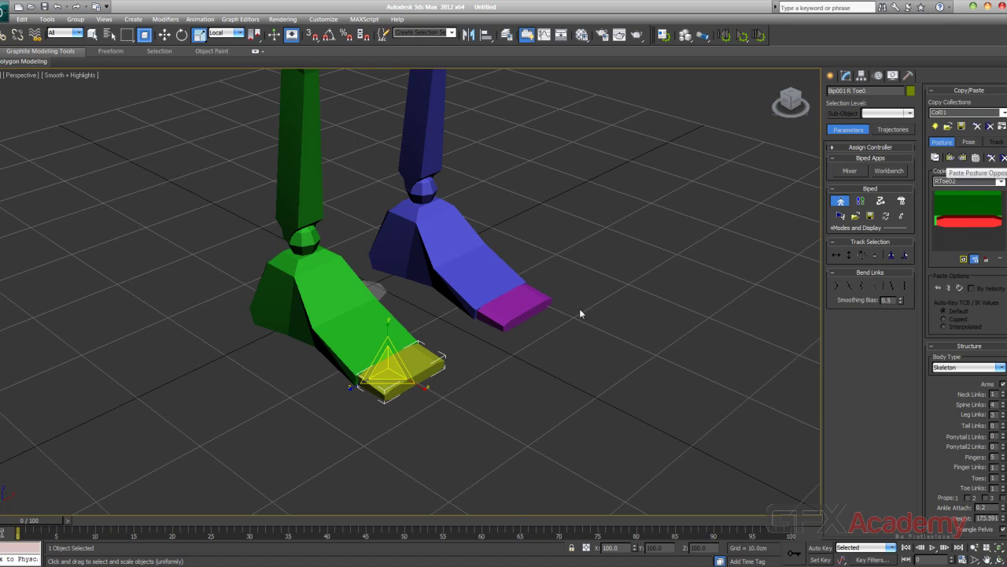
{"action": "scroll", "coordinate": [590, 291], "scroll_direction": "down", "scroll_amount": 5}
{"action": "scroll", "coordinate": [504, 211], "scroll_direction": "up", "scroll_amount": 3}
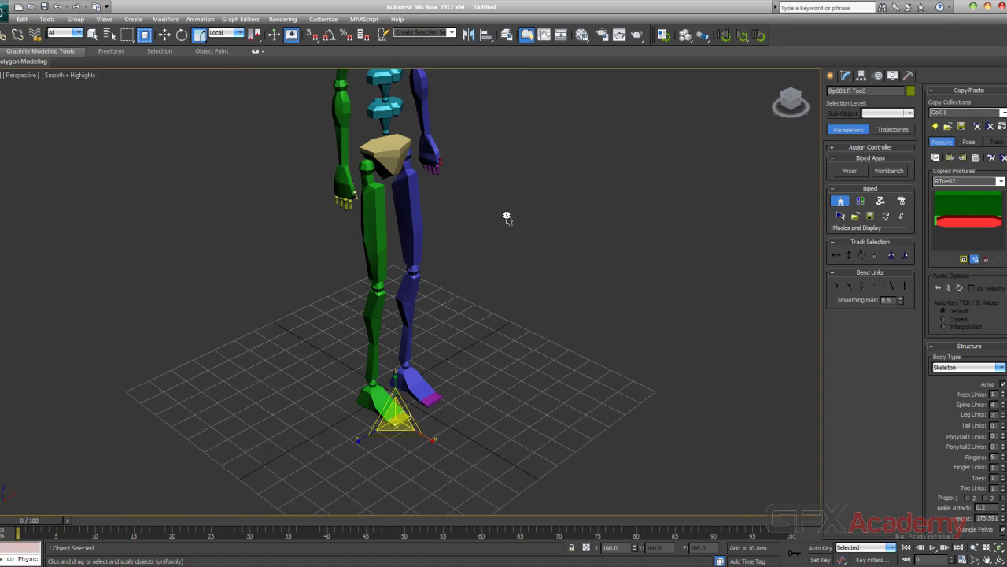
{"action": "middle_click_drag", "start_coordinate": [500, 214], "coordinate": [499, 219]}
{"action": "key", "text": "alt+e"}
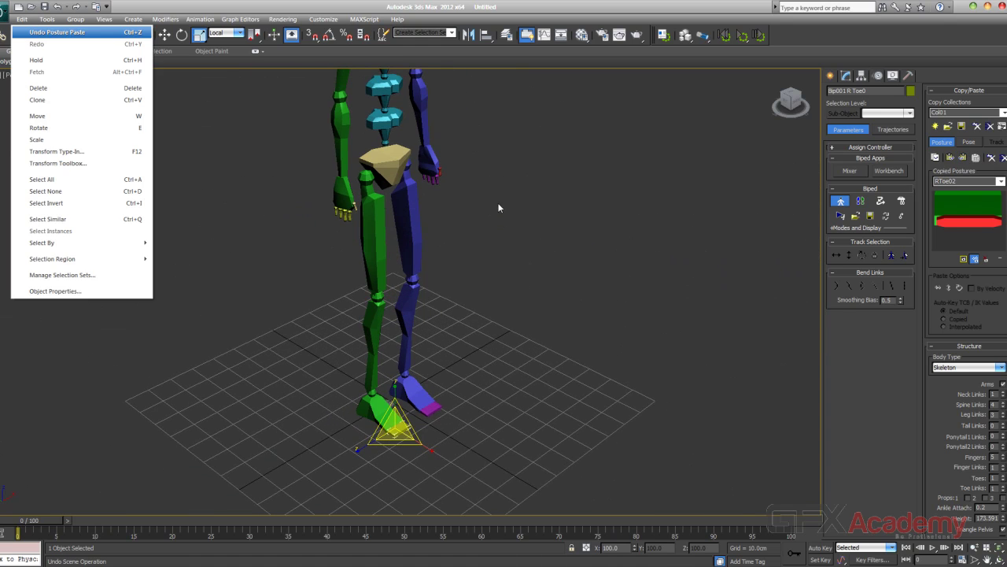
{"action": "key", "text": "Return"}
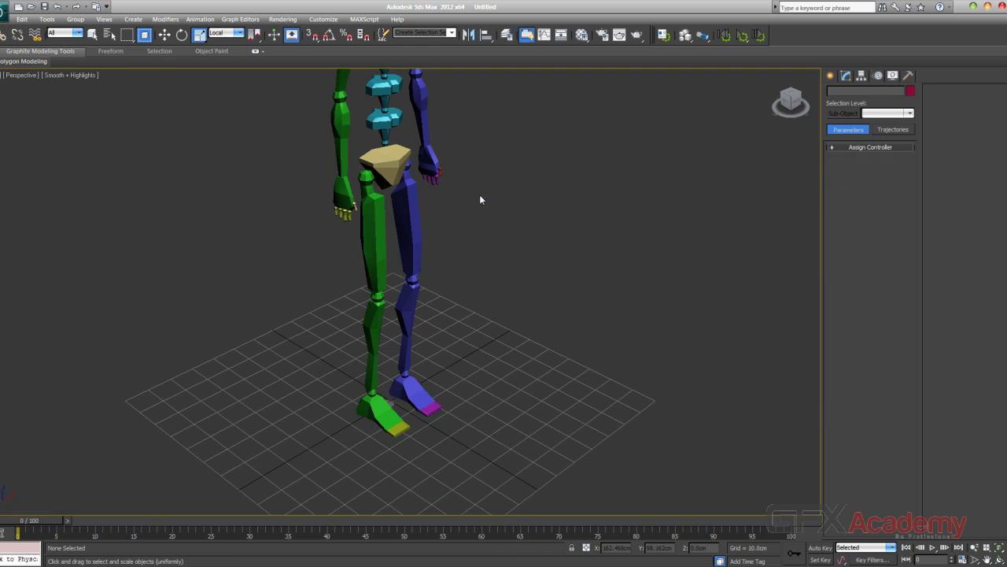
Select the biped's pelvis with the Move tool and turn off Figure Mode.
{"action": "scroll", "coordinate": [479, 214], "scroll_direction": "down", "scroll_amount": 5}
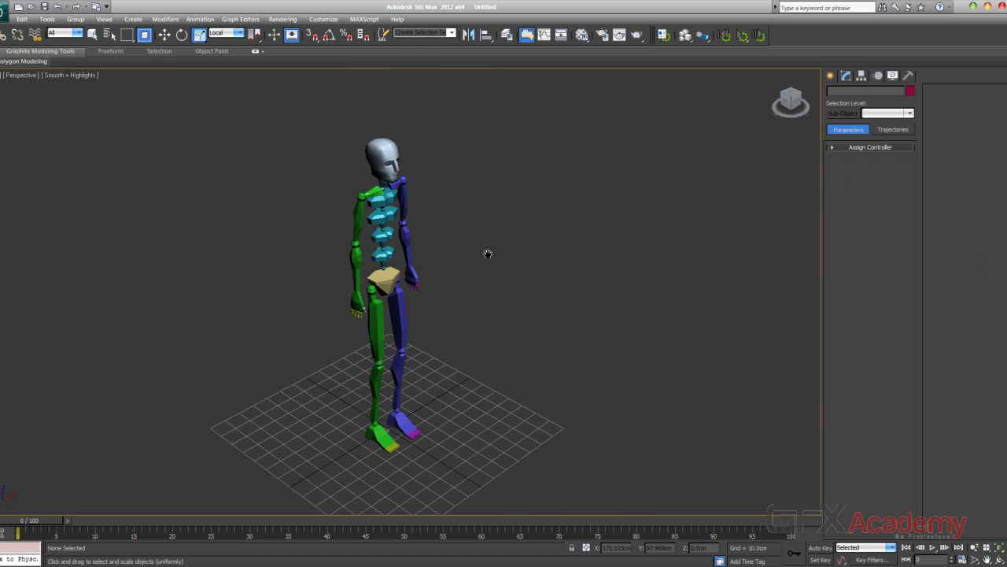
{"action": "middle_click_drag", "start_coordinate": [532, 319], "coordinate": [435, 315], "text": "alt"}
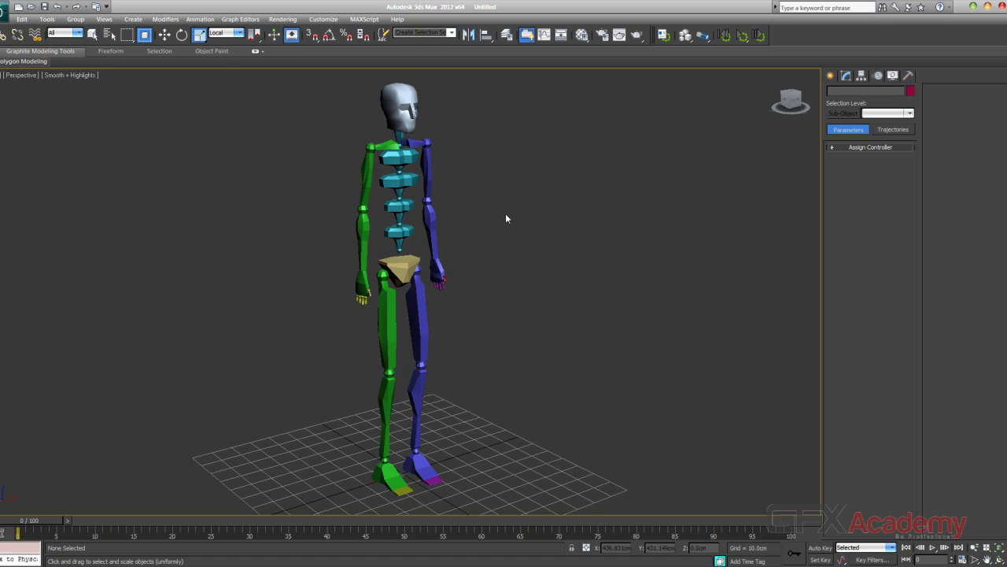
{"action": "left_click", "coordinate": [400, 272]}
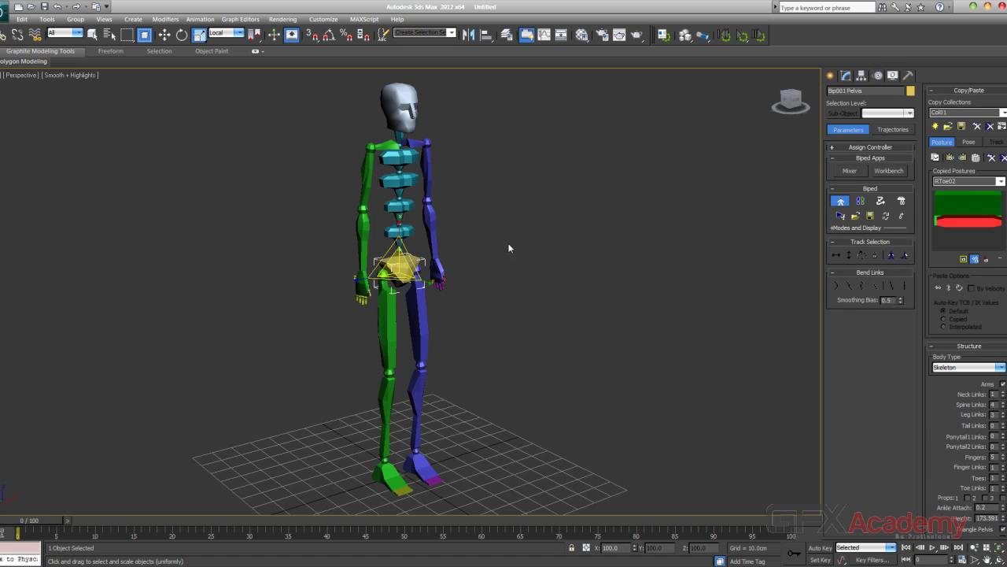
{"action": "key", "text": "w"}
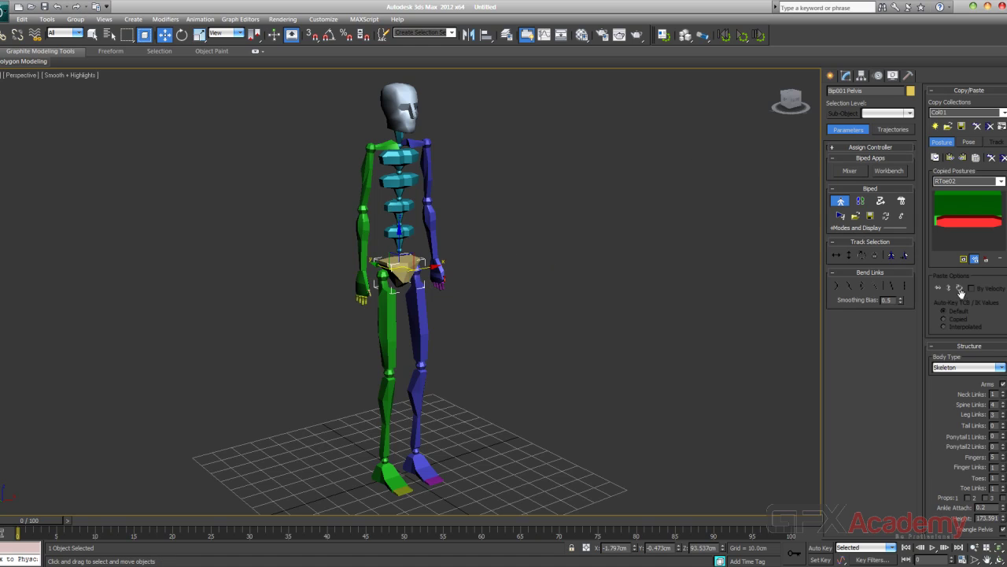
{"action": "left_click", "coordinate": [844, 205]}
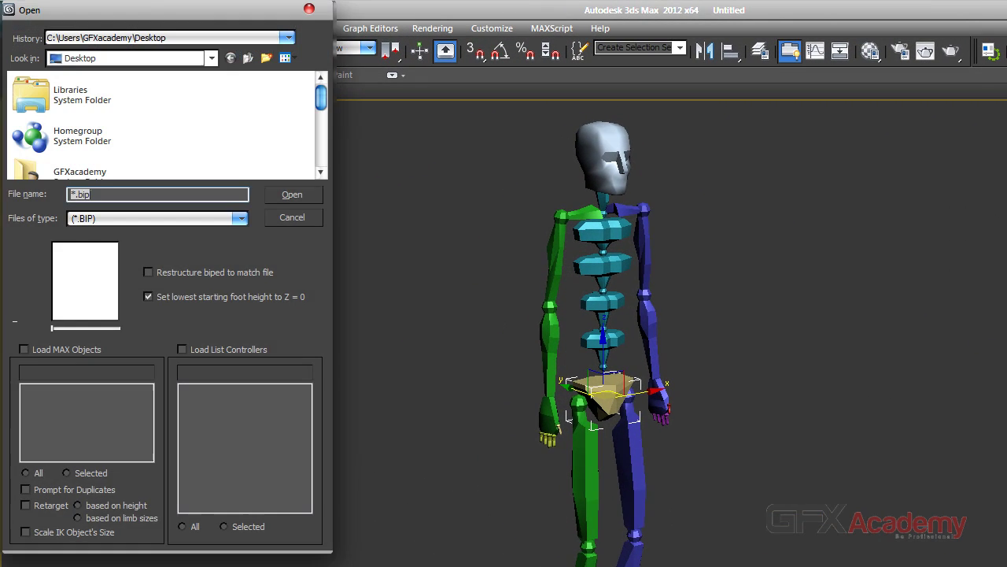
Load the motion capture file 01_12.bip from the Desktop onto the biped with the default conversion parameters.
{"action": "left_click_drag", "start_coordinate": [325, 98], "coordinate": [324, 178]}
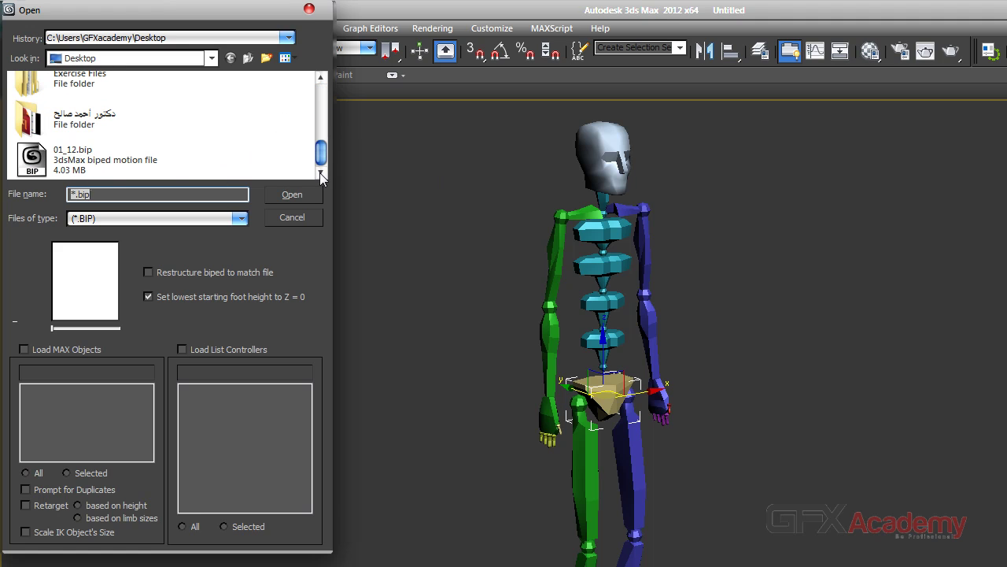
{"action": "left_click", "coordinate": [45, 168]}
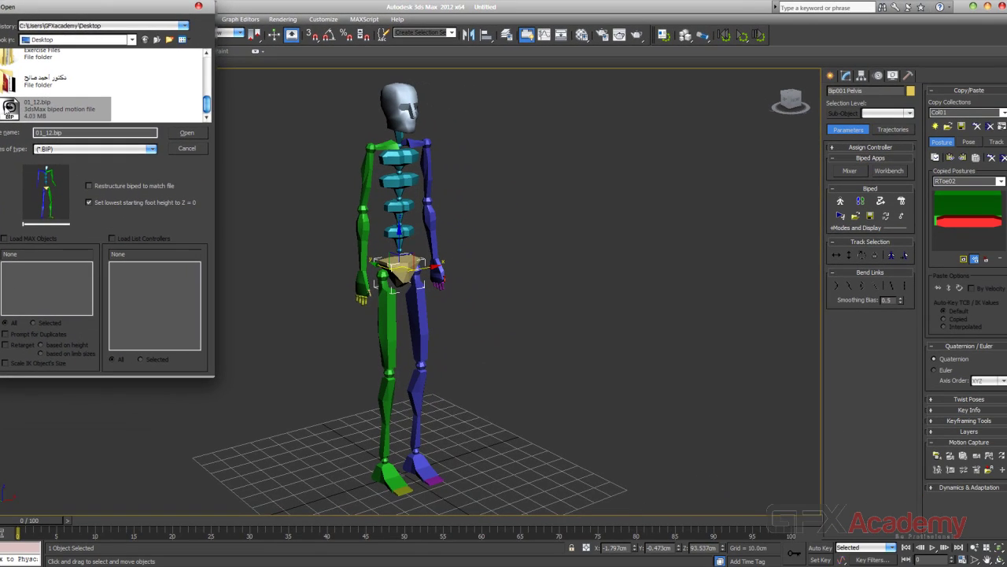
{"action": "left_click", "coordinate": [292, 195]}
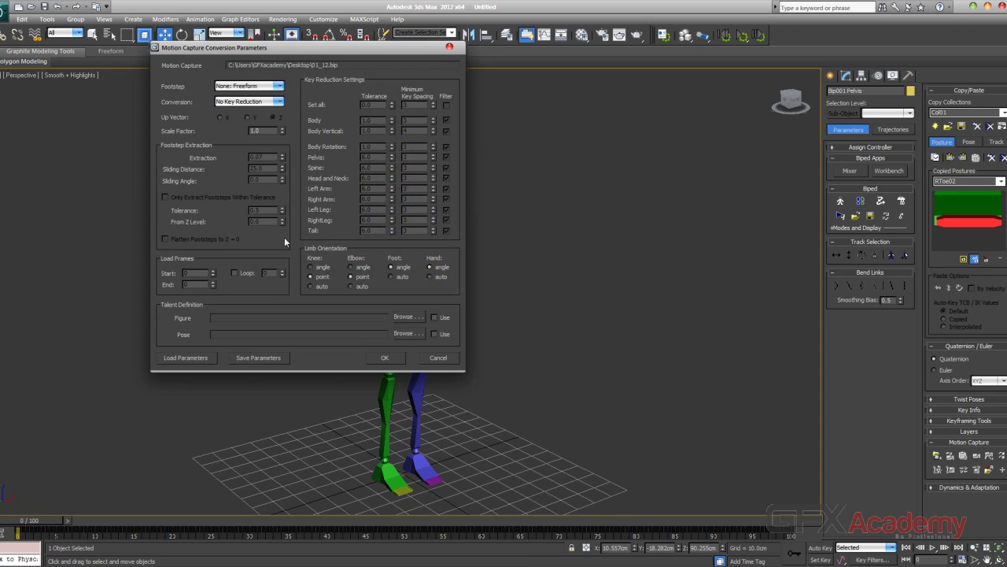
{"action": "left_click", "coordinate": [394, 358]}
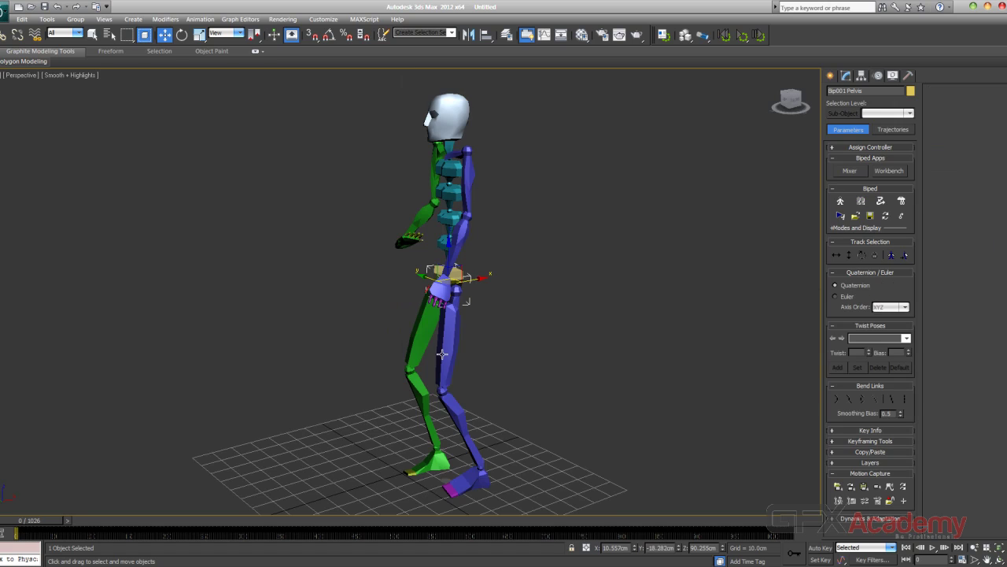
Play the loaded biped motion in the perspective view and return the time slider to frame 0.
{"action": "mouse_move", "coordinate": [294, 354]}
{"action": "middle_mouse_down", "text": "alt"}
{"action": "mouse_move", "coordinate": [332, 353]}
{"action": "mouse_move", "coordinate": [332, 391]}
{"action": "mouse_move", "coordinate": [299, 350]}
{"action": "middle_mouse_up", "text": "alt"}
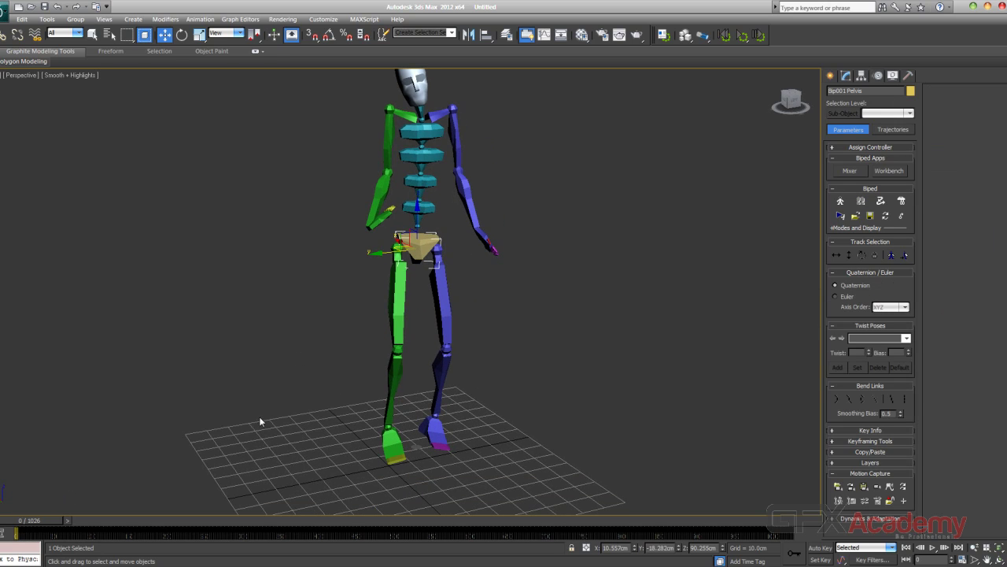
{"action": "scroll", "coordinate": [422, 353], "scroll_direction": "down", "scroll_amount": 3}
{"action": "left_click", "coordinate": [932, 547]}
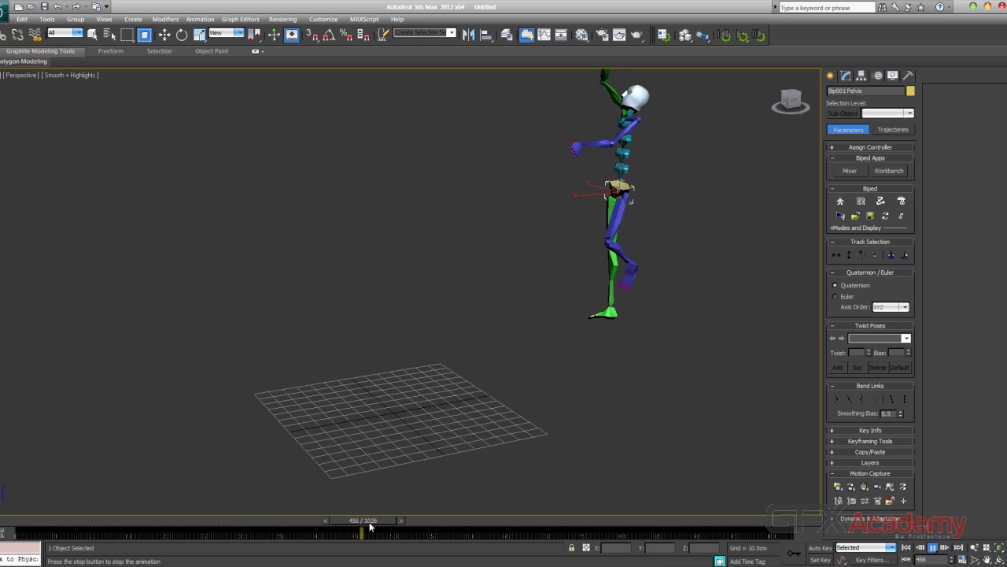
{"action": "left_click_drag", "start_coordinate": [370, 525], "coordinate": [11, 521]}
{"action": "key", "text": "w"}
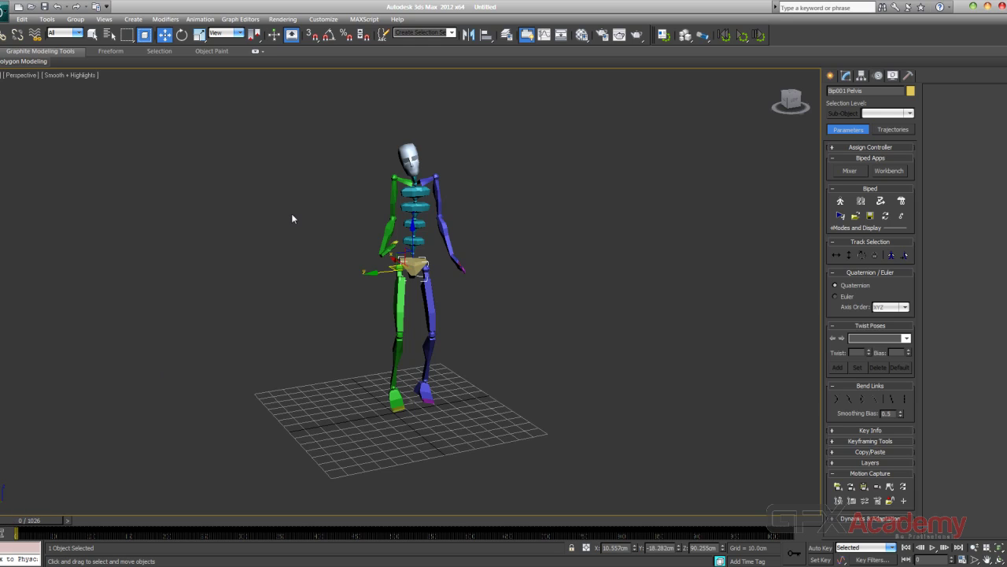
Scrub the timeline to frame 138 and check the biped's pose from the front.
{"action": "middle_click_drag", "start_coordinate": [279, 296], "coordinate": [280, 303]}
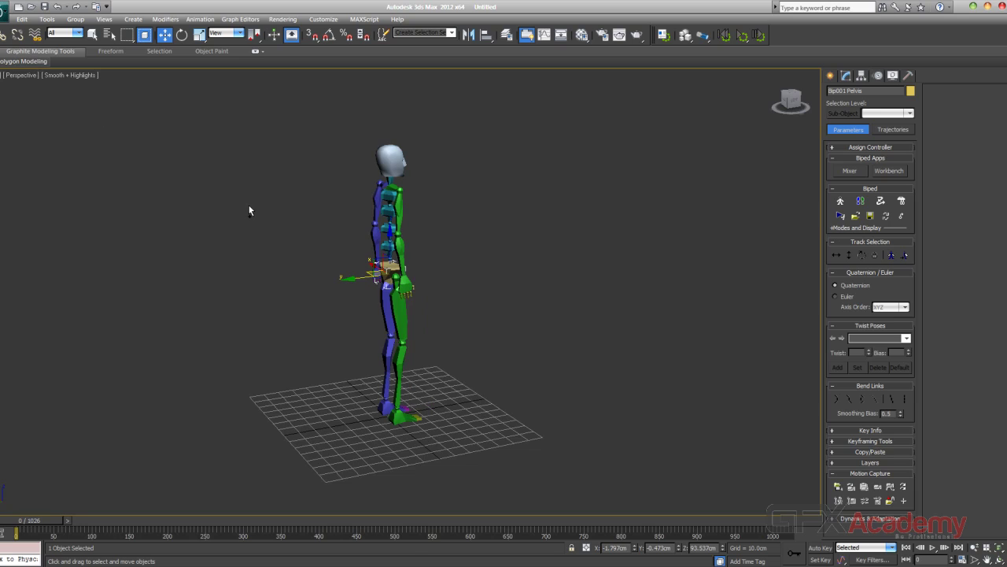
{"action": "left_click_drag", "start_coordinate": [54, 520], "coordinate": [130, 520]}
{"action": "middle_click_drag", "start_coordinate": [682, 287], "coordinate": [582, 287], "text": "alt"}
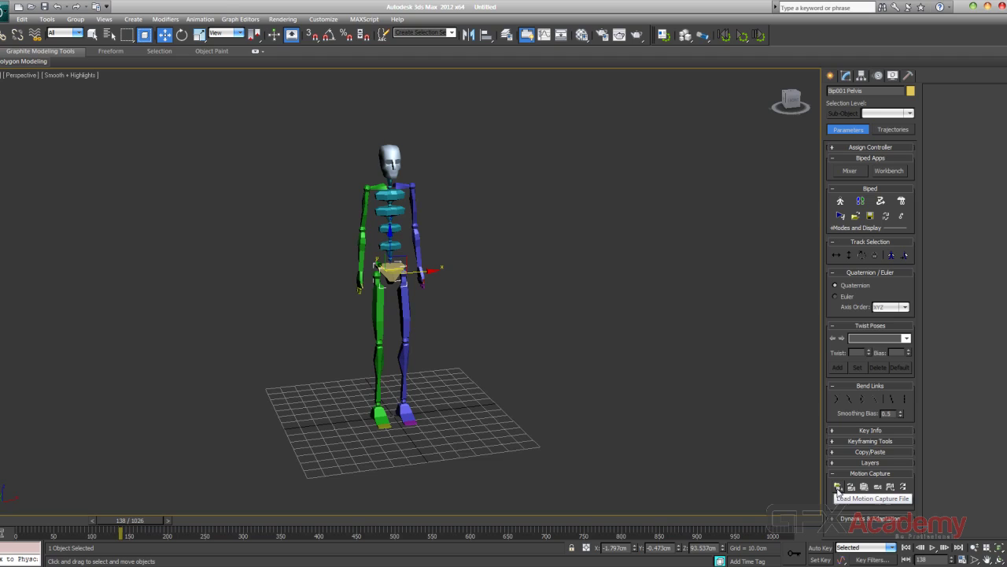
Start loading a motion capture file, filter for BVH files and browse to folder 01 inside cmuconvert-max-01-09.
{"action": "left_click", "coordinate": [839, 488]}
{"action": "left_click", "coordinate": [96, 149]}
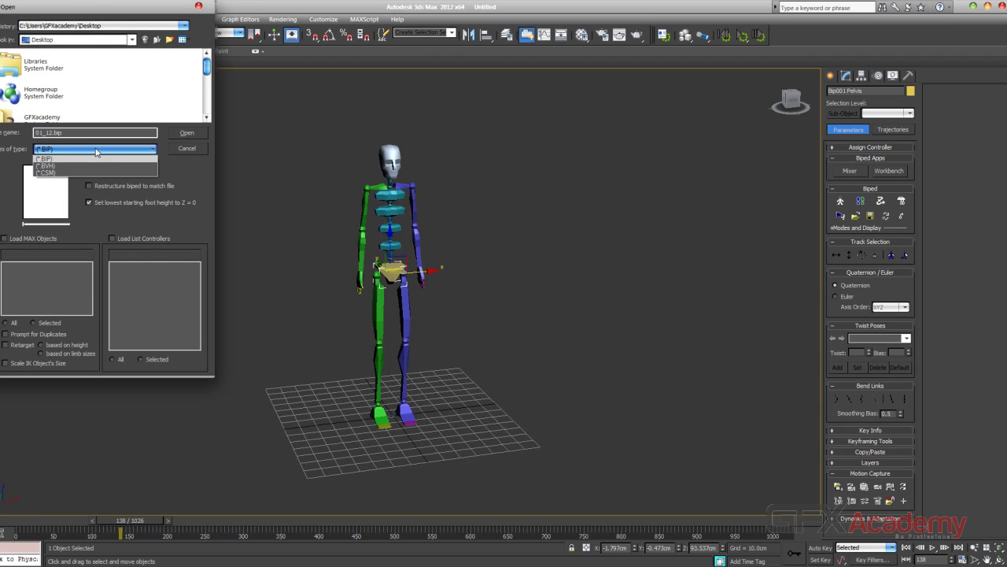
{"action": "left_click", "coordinate": [60, 167]}
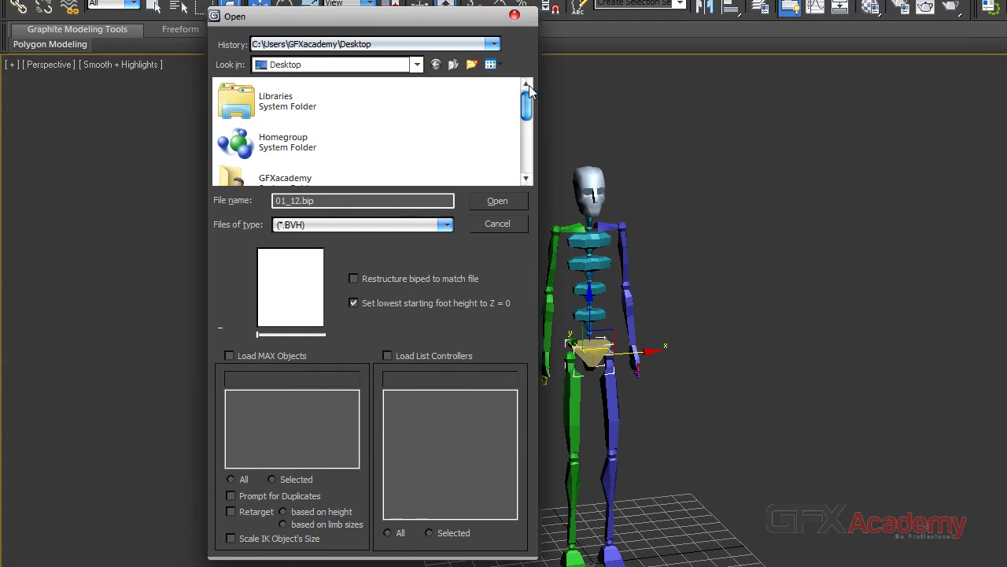
{"action": "left_click_drag", "start_coordinate": [530, 92], "coordinate": [528, 144]}
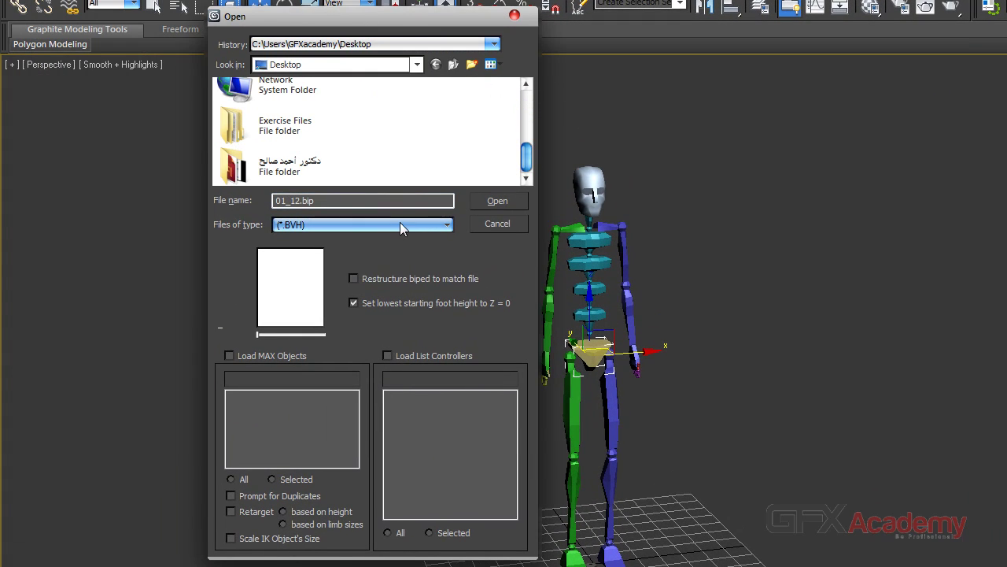
{"action": "left_click_drag", "start_coordinate": [529, 161], "coordinate": [527, 138]}
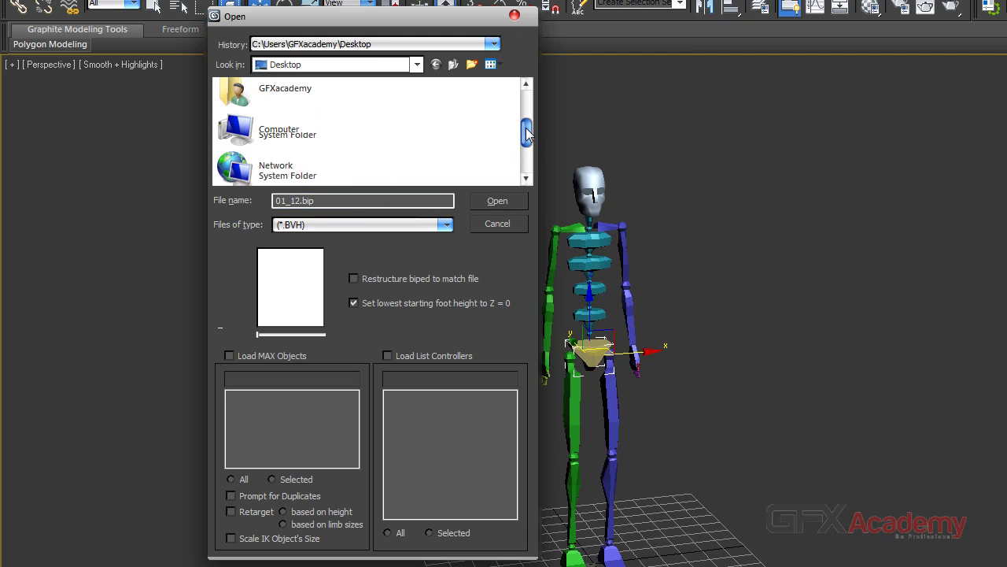
{"action": "double_click", "coordinate": [247, 140]}
{"action": "mouse_move", "coordinate": [526, 109]}
{"action": "left_mouse_down"}
{"action": "mouse_move", "coordinate": [527, 168]}
{"action": "mouse_move", "coordinate": [527, 124]}
{"action": "left_mouse_up"}
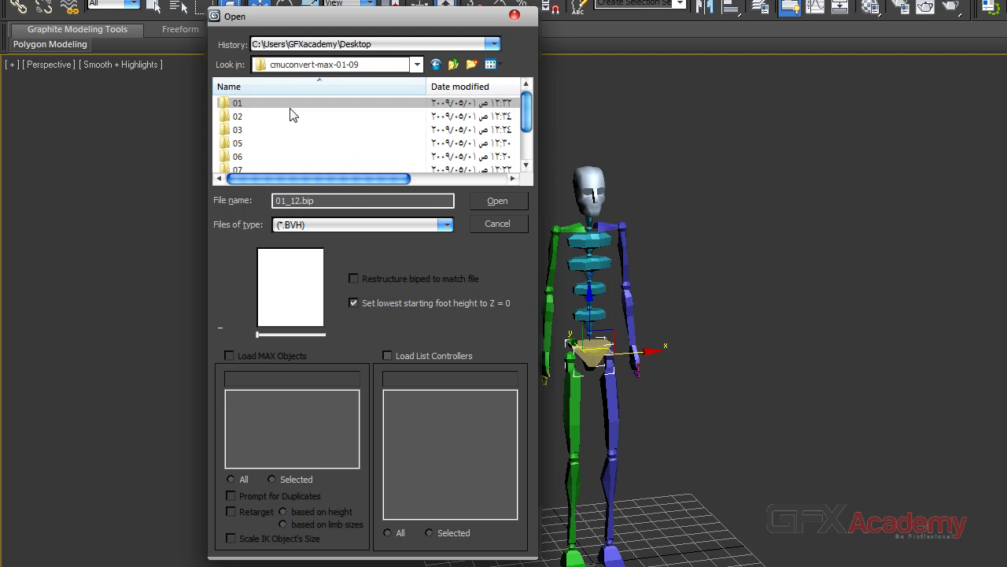
{"action": "double_click", "coordinate": [287, 107]}
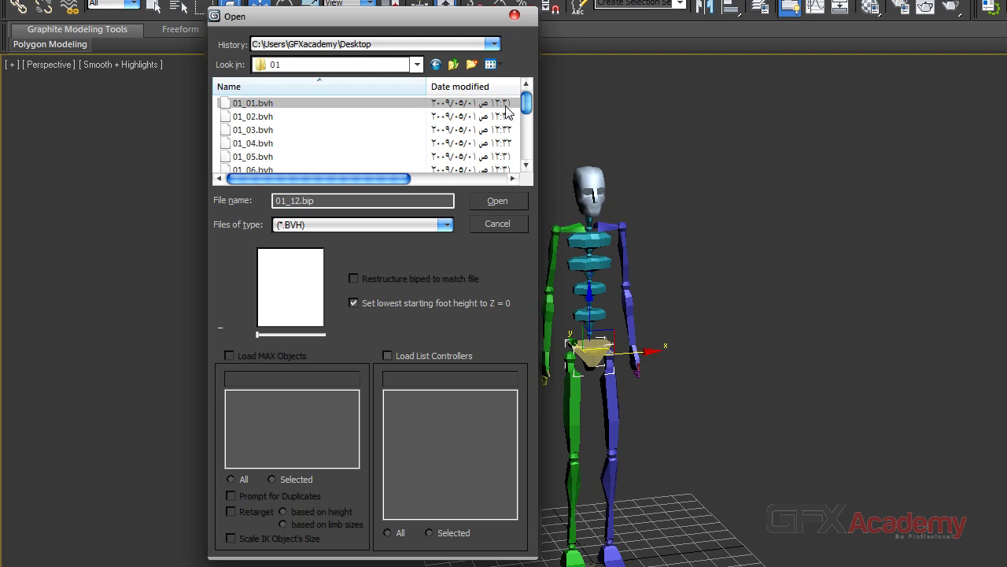
Load 01_04.bvh onto the biped, accepting the unrecognized tracks and the default conversion parameters.
{"action": "left_click", "coordinate": [229, 144]}
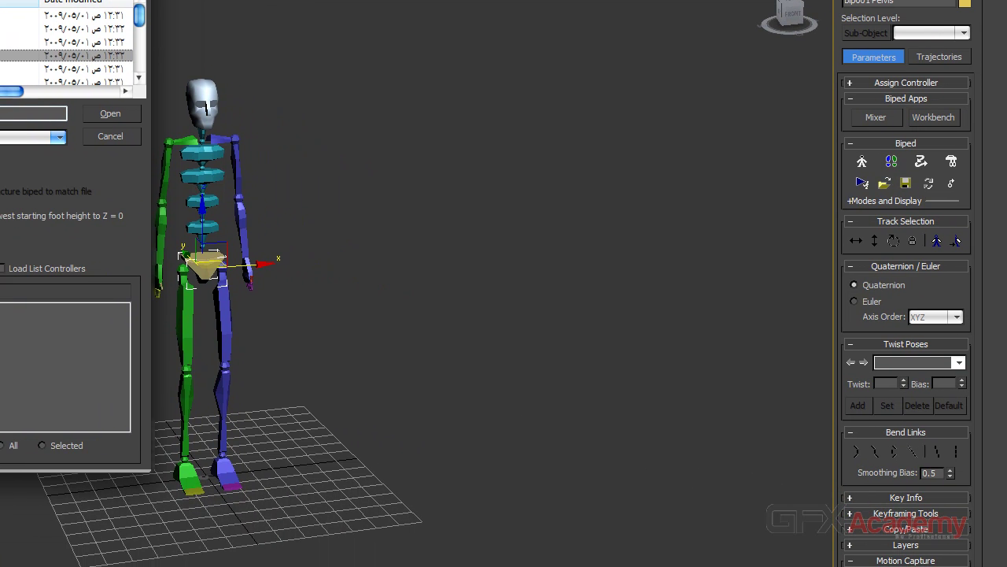
{"action": "left_click_drag", "start_coordinate": [0, 0], "coordinate": [510, 20]}
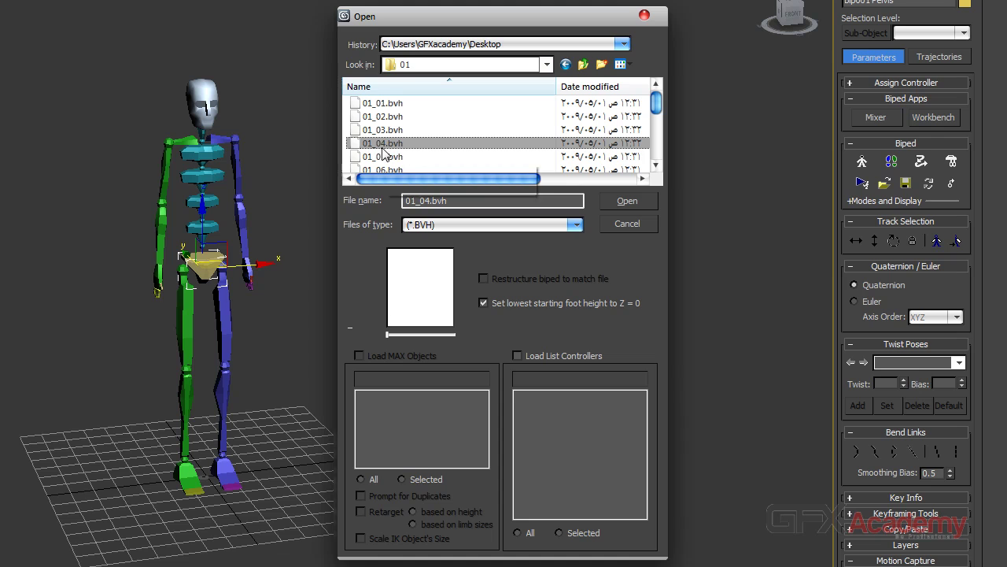
{"action": "left_click", "coordinate": [624, 201]}
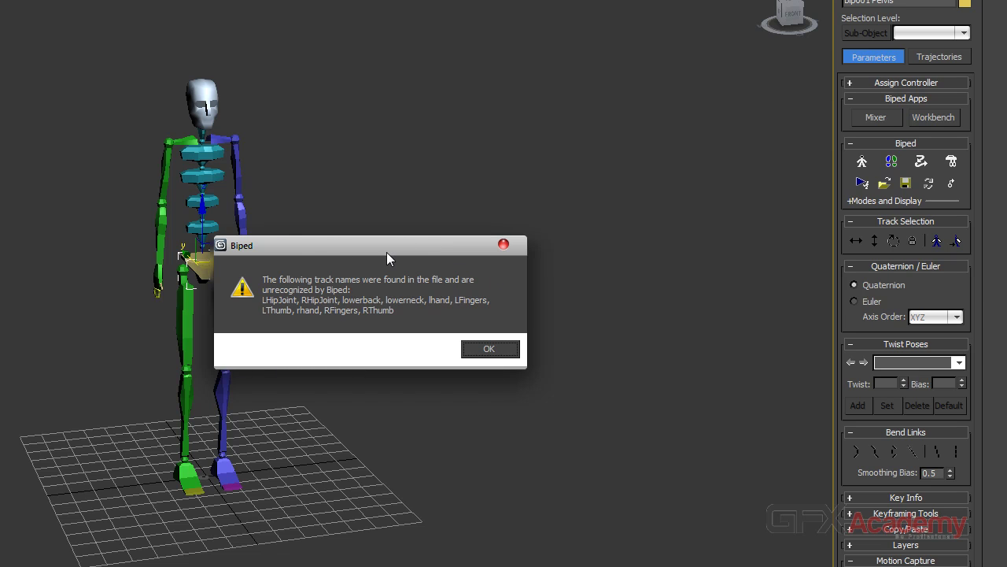
{"action": "left_click_drag", "start_coordinate": [387, 252], "coordinate": [491, 252]}
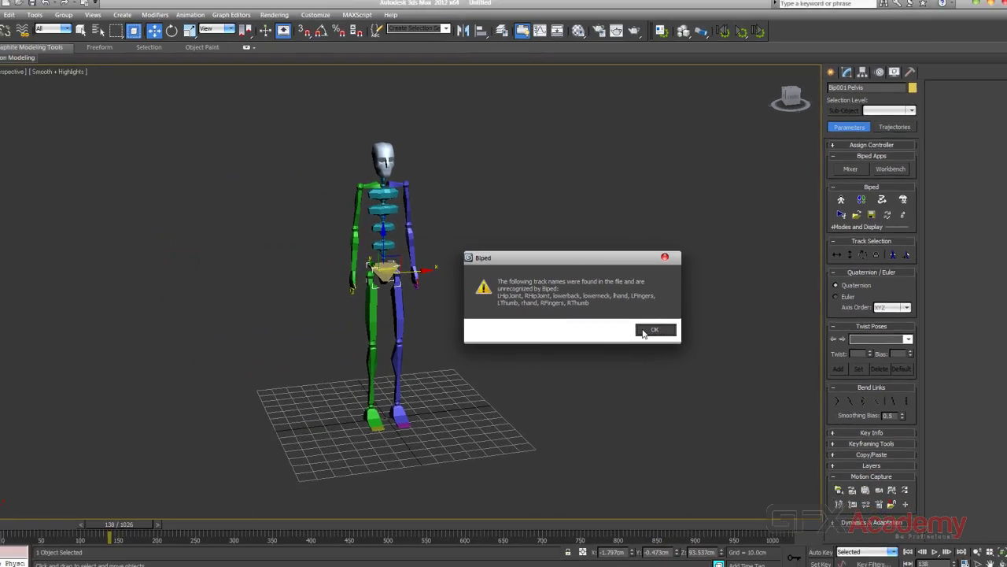
{"action": "left_click", "coordinate": [594, 349]}
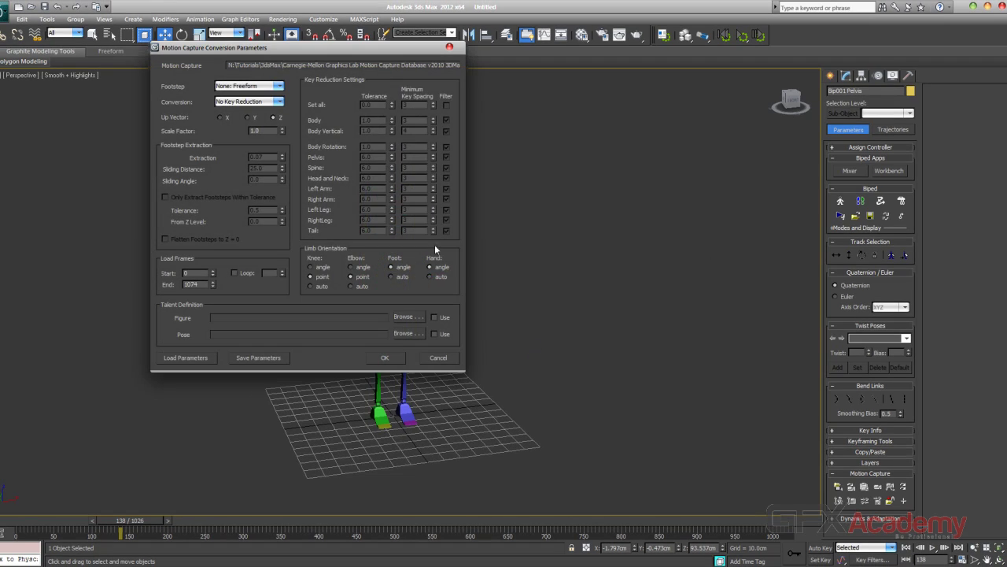
{"action": "left_click", "coordinate": [393, 357]}
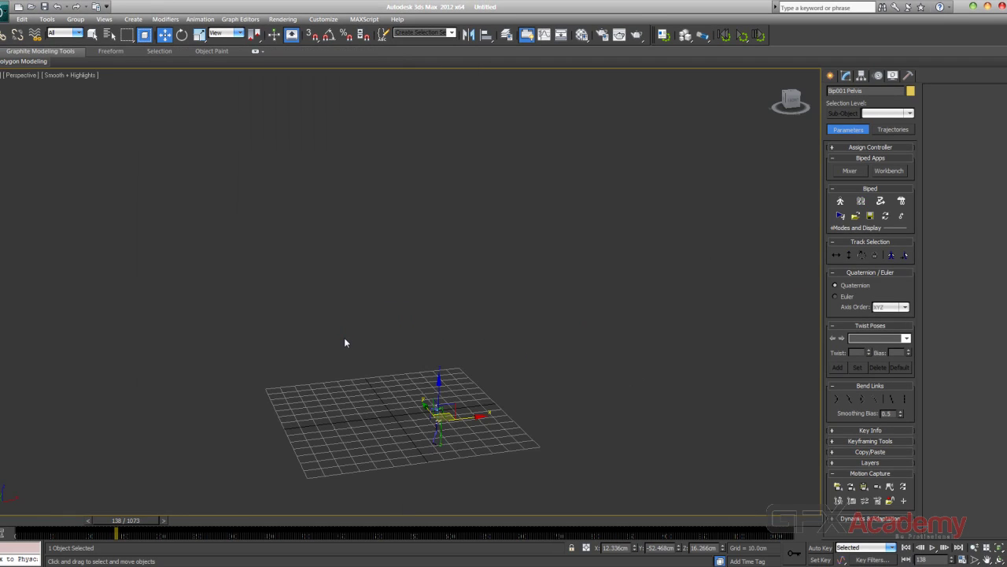
Play the biped's 01_04.bvh motion from the first frame and examine it from several angles.
{"action": "middle_click_drag", "start_coordinate": [487, 419], "coordinate": [466, 295]}
{"action": "scroll", "coordinate": [468, 293], "scroll_direction": "up", "scroll_amount": 10}
{"action": "scroll", "coordinate": [393, 299], "scroll_direction": "down", "scroll_amount": 8}
{"action": "middle_click_drag", "start_coordinate": [379, 322], "coordinate": [451, 318], "text": "alt"}
{"action": "scroll", "coordinate": [438, 319], "scroll_direction": "up", "scroll_amount": 4}
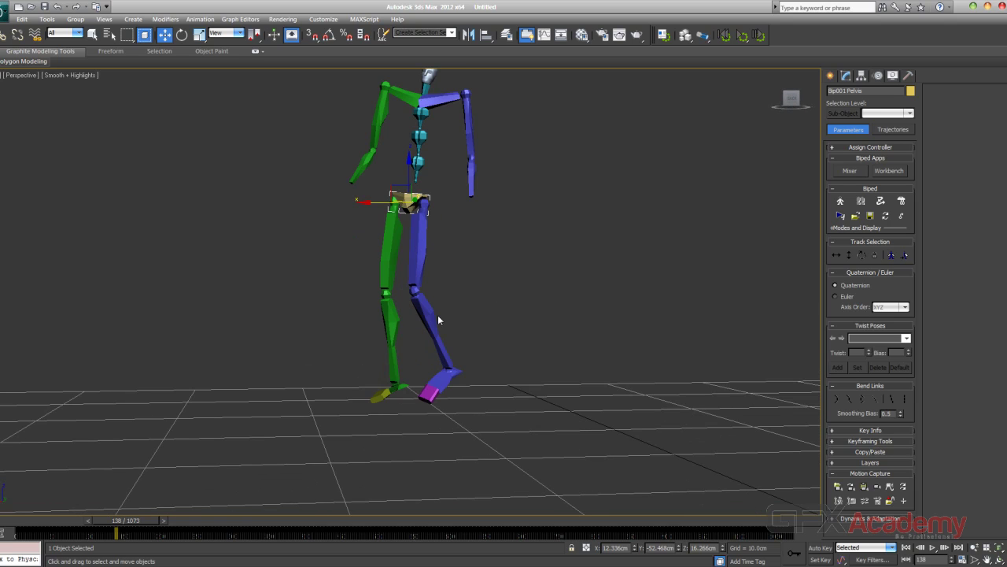
{"action": "middle_click_drag", "start_coordinate": [312, 375], "coordinate": [315, 367]}
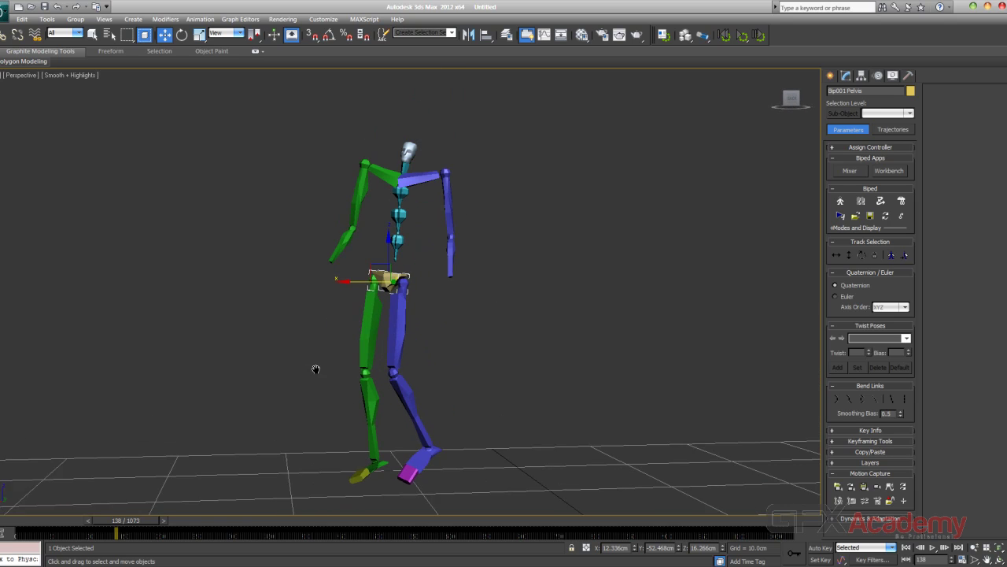
{"action": "left_click", "coordinate": [907, 547]}
{"action": "left_click", "coordinate": [933, 547]}
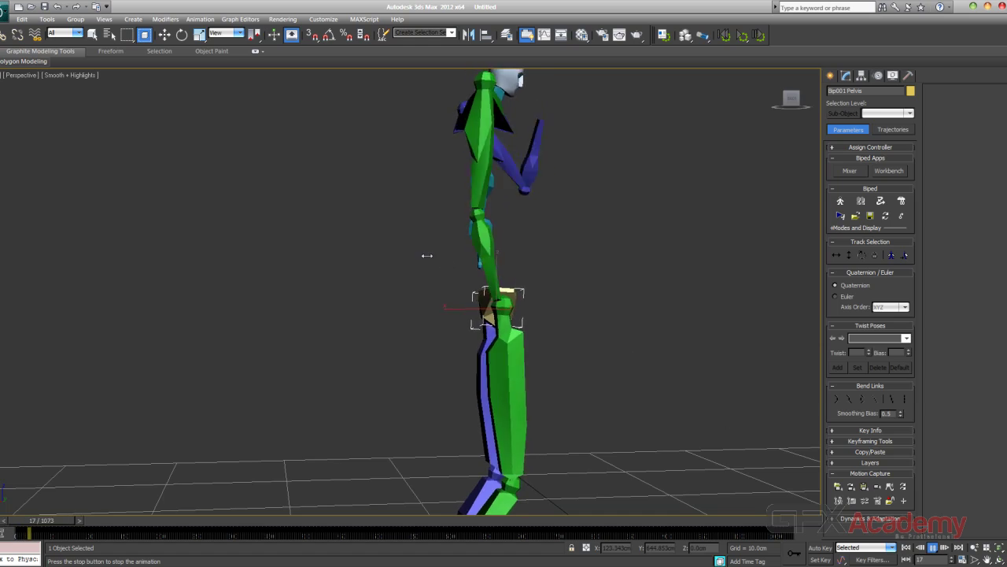
{"action": "scroll", "coordinate": [427, 255], "scroll_direction": "down", "scroll_amount": 5}
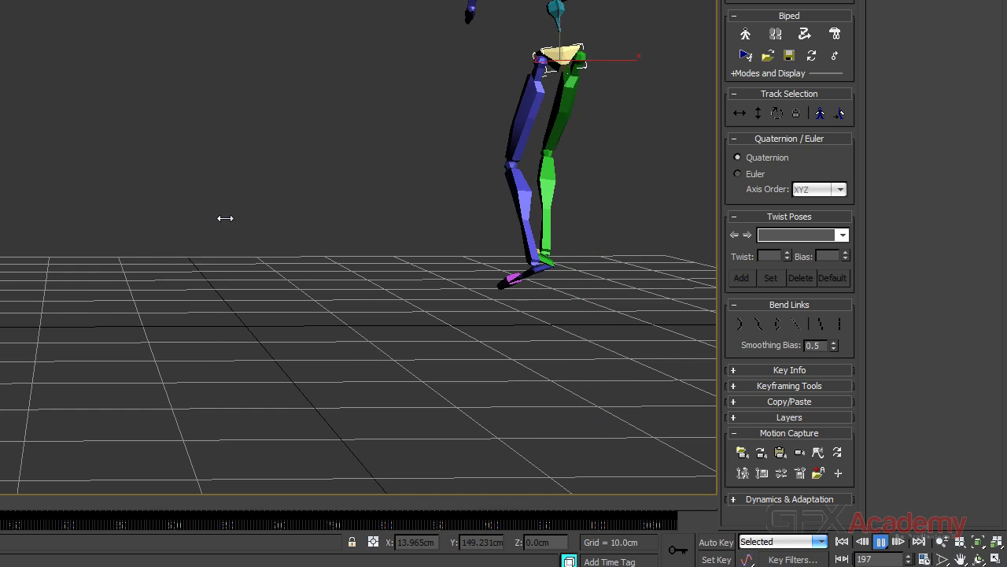
{"action": "middle_click_drag", "start_coordinate": [369, 217], "coordinate": [395, 202], "text": "alt"}
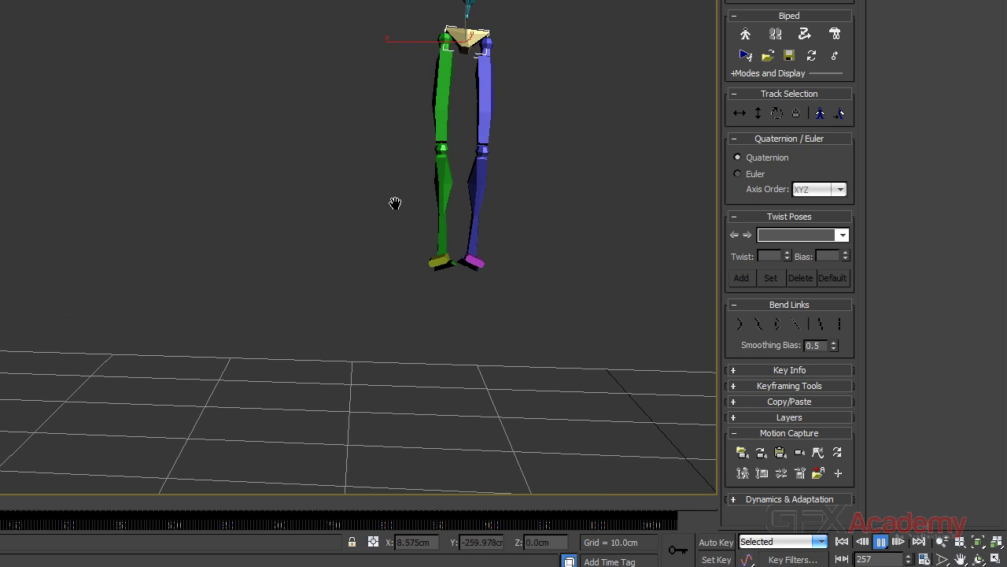
{"action": "middle_click_drag", "start_coordinate": [452, 55], "coordinate": [353, 150]}
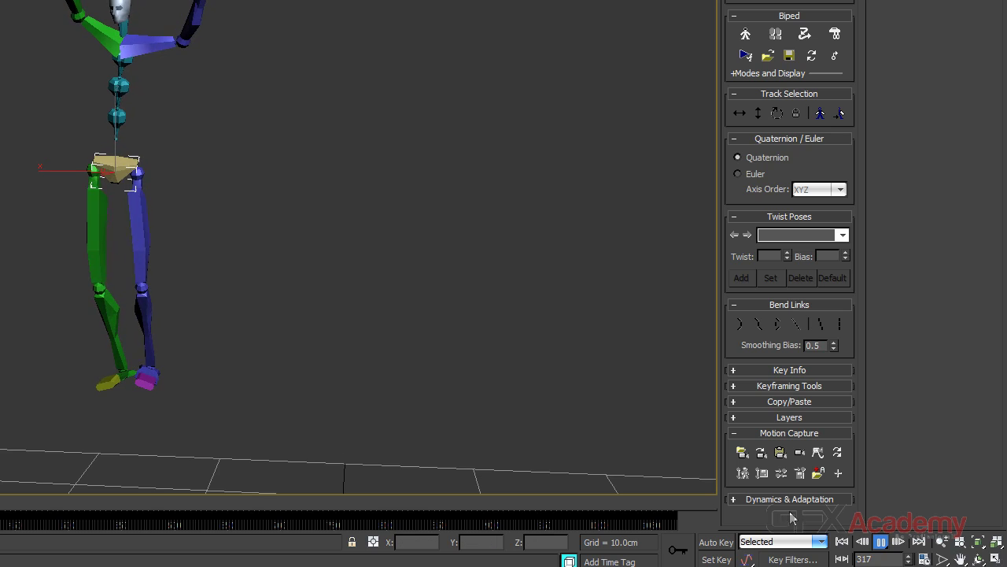
Stop the playback at frame 0 and frame the biped's upper body in the view.
{"action": "left_click", "coordinate": [843, 541]}
{"action": "middle_click_drag", "start_coordinate": [364, 306], "coordinate": [261, 257], "text": "alt"}
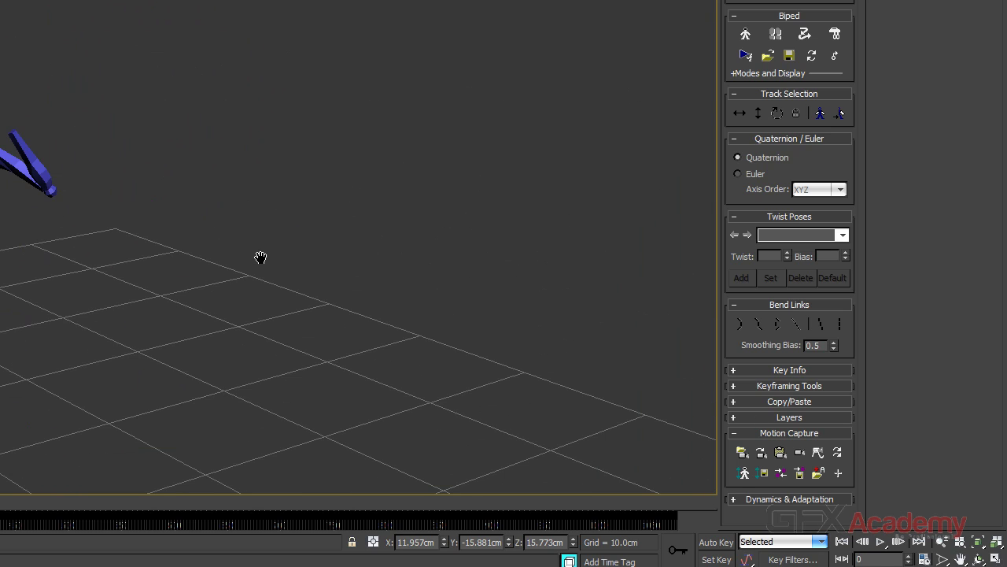
{"action": "middle_click_drag", "start_coordinate": [200, 267], "coordinate": [258, 237]}
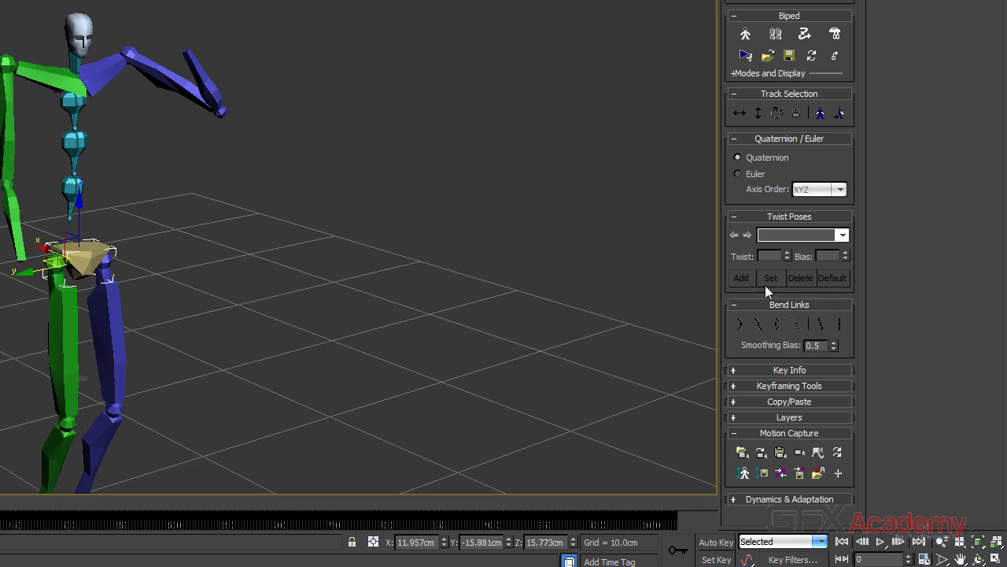
Save the biped's motion to the Desktop as a BIP file named Test.
{"action": "left_click", "coordinate": [789, 57]}
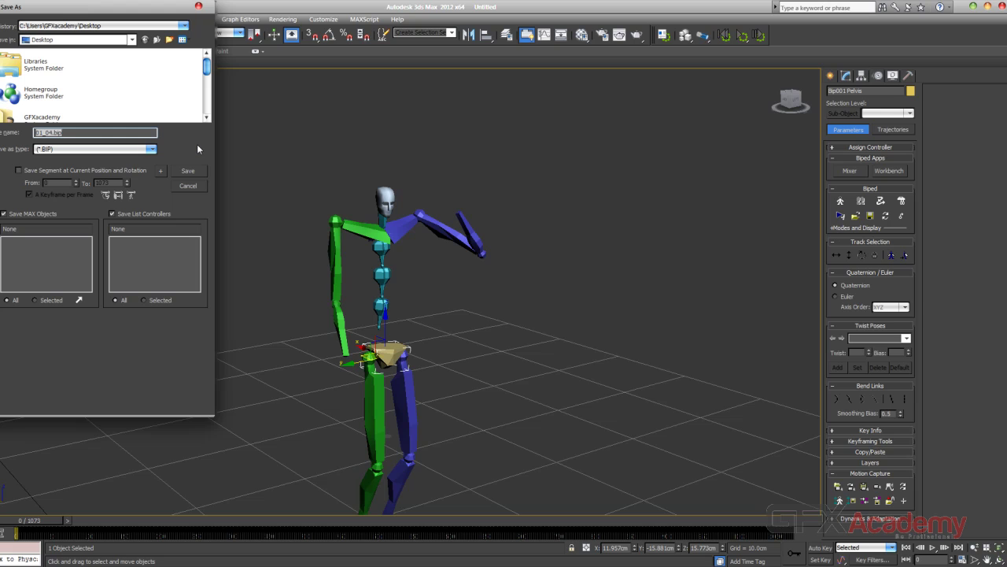
{"action": "type", "text": "Test"}
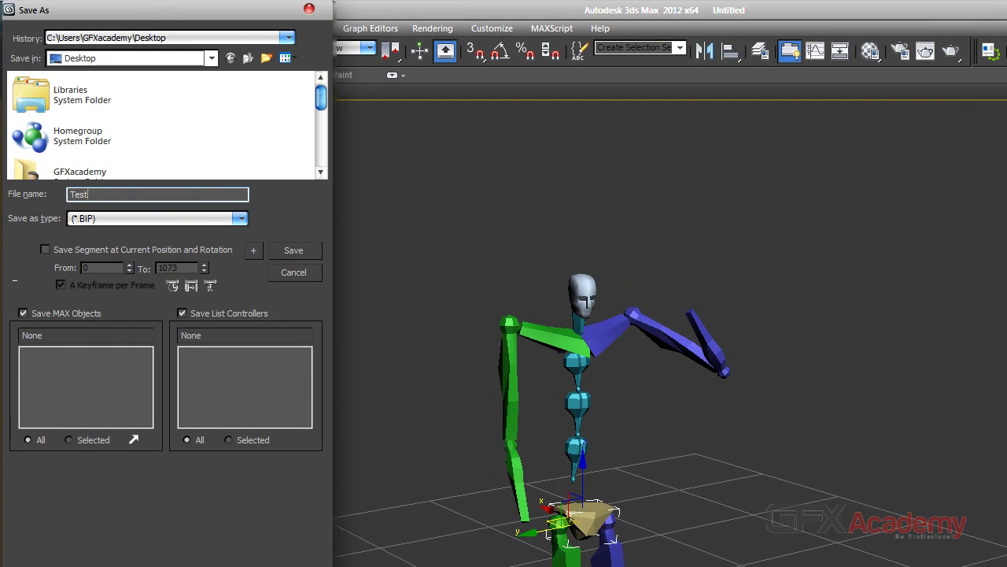
{"action": "left_click", "coordinate": [241, 218]}
{"action": "left_click", "coordinate": [213, 236]}
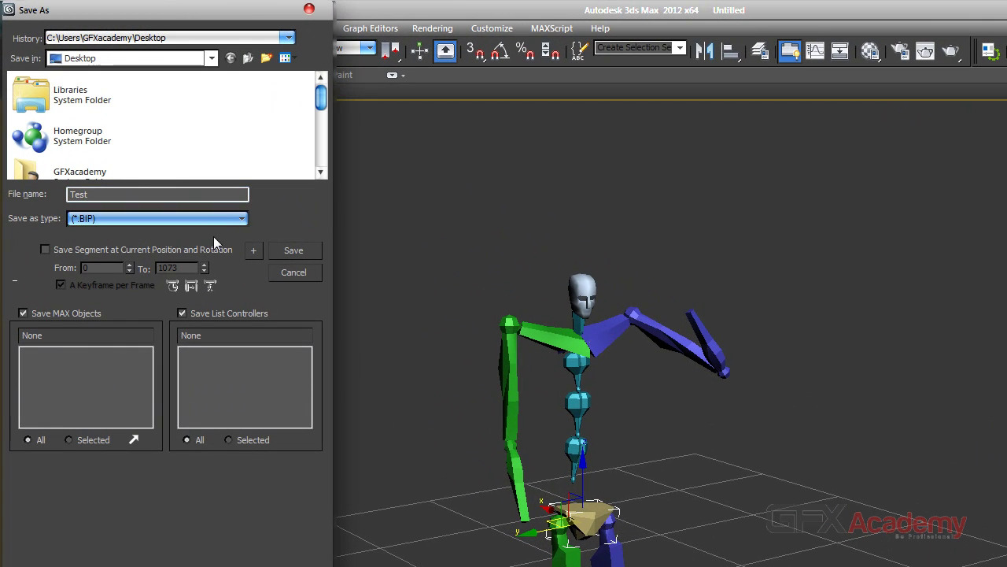
{"action": "left_click", "coordinate": [201, 224]}
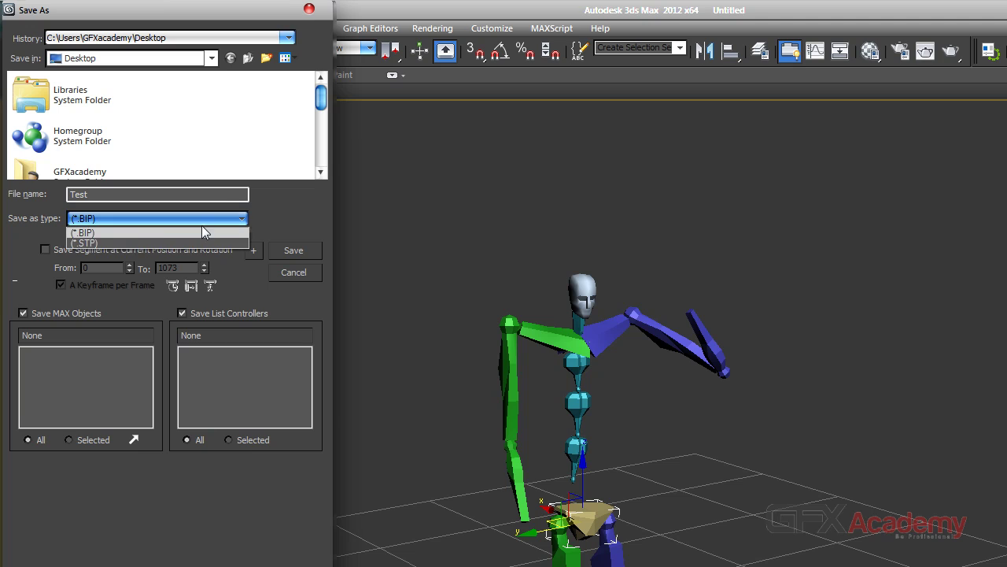
{"action": "left_click", "coordinate": [134, 233]}
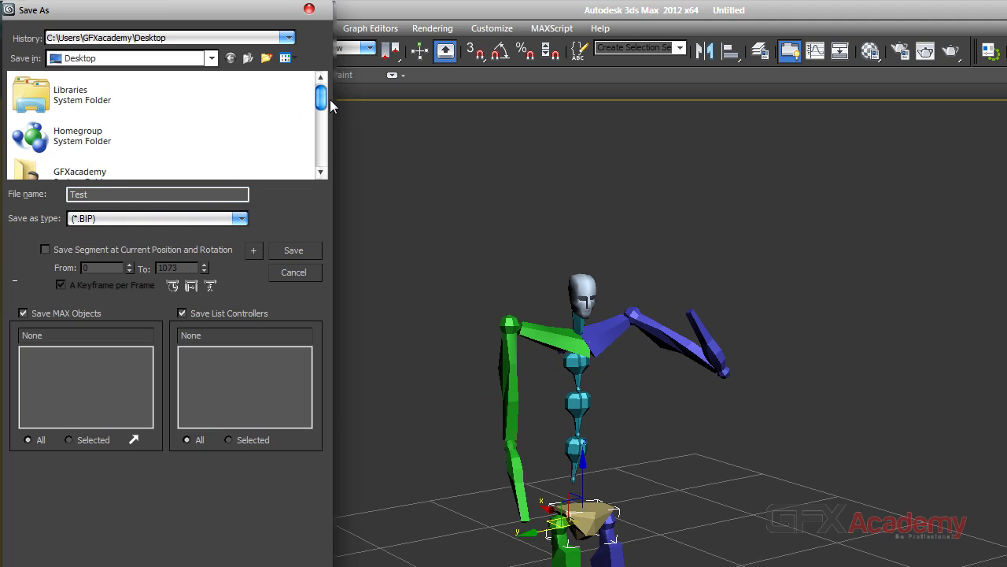
{"action": "left_click_drag", "start_coordinate": [321, 99], "coordinate": [323, 177]}
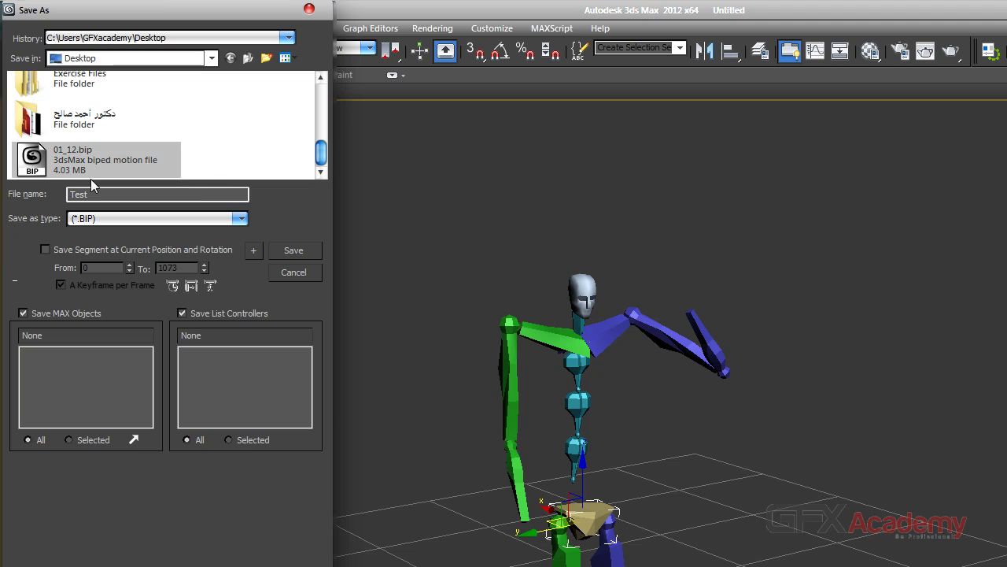
{"action": "left_click", "coordinate": [279, 249]}
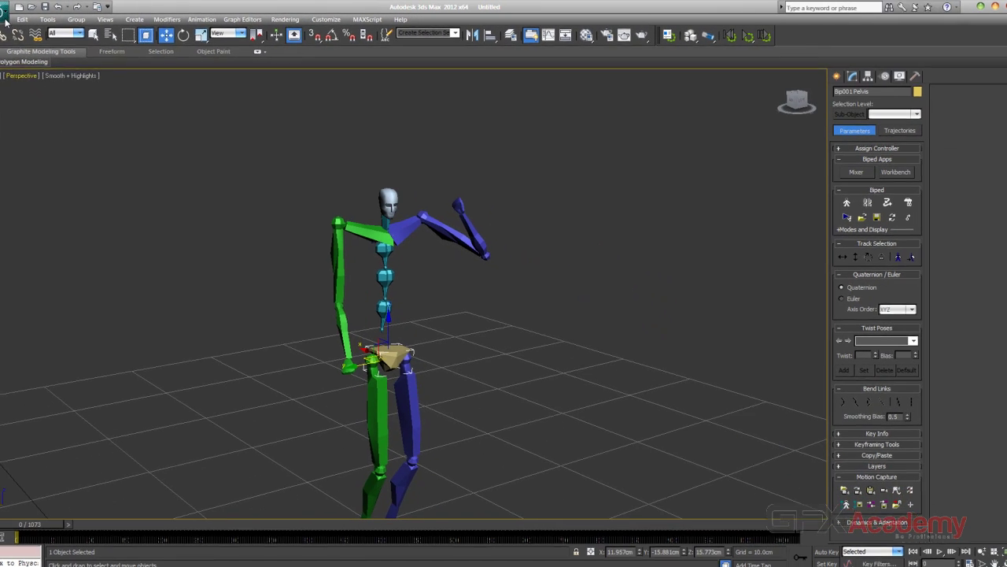
Reset the scene without saving the changes and maximize the Perspective viewport.
{"action": "left_click", "coordinate": [13, 16]}
{"action": "left_click", "coordinate": [32, 59]}
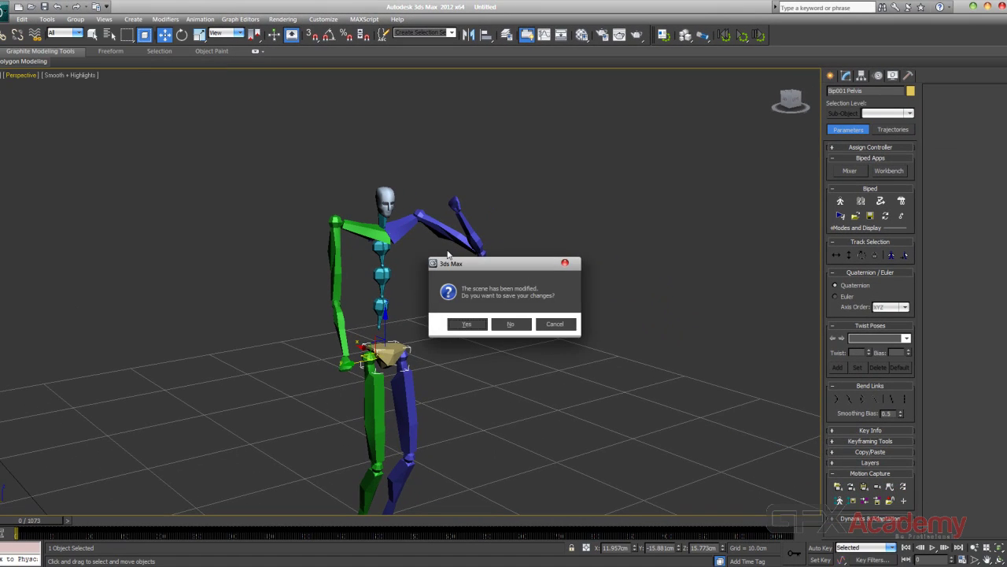
{"action": "left_click", "coordinate": [510, 324]}
{"action": "left_click", "coordinate": [472, 306]}
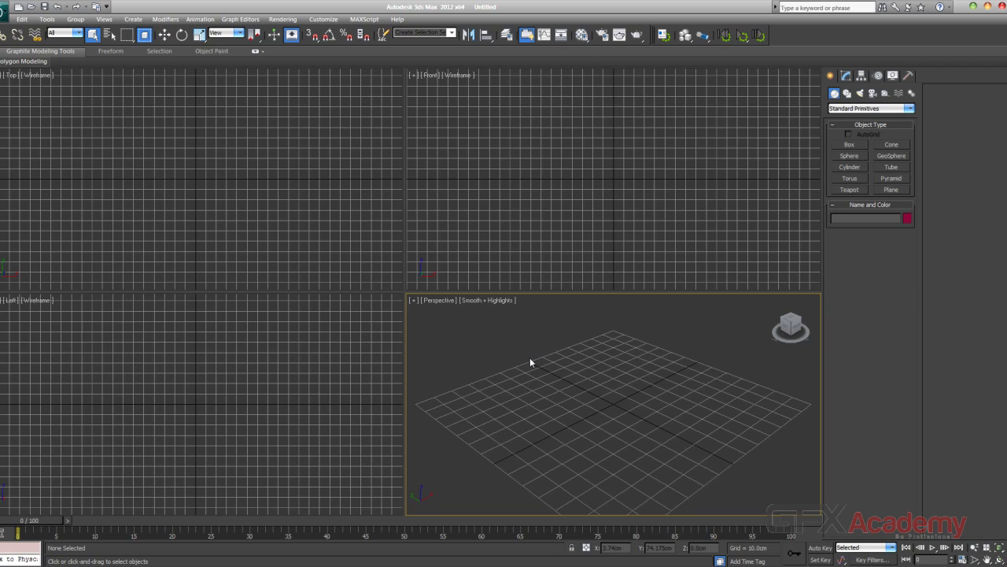
{"action": "key", "text": "alt+w"}
{"action": "key", "text": "z"}
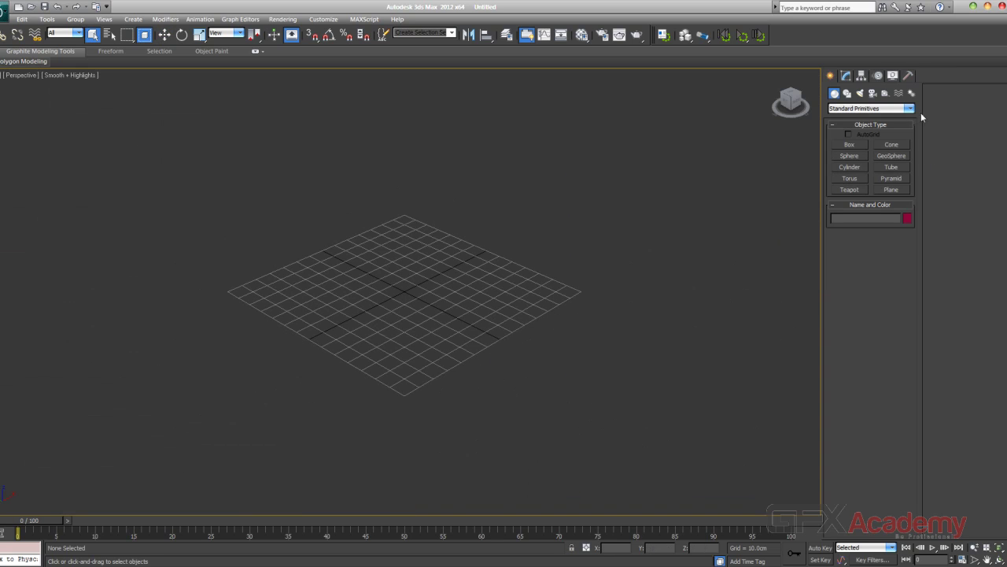
Create a skeleton biped about 171 cm tall at the grid's centre, with 5 fingers, 5 toes and 1 toe link.
{"action": "left_click", "coordinate": [912, 94]}
{"action": "left_click", "coordinate": [852, 157]}
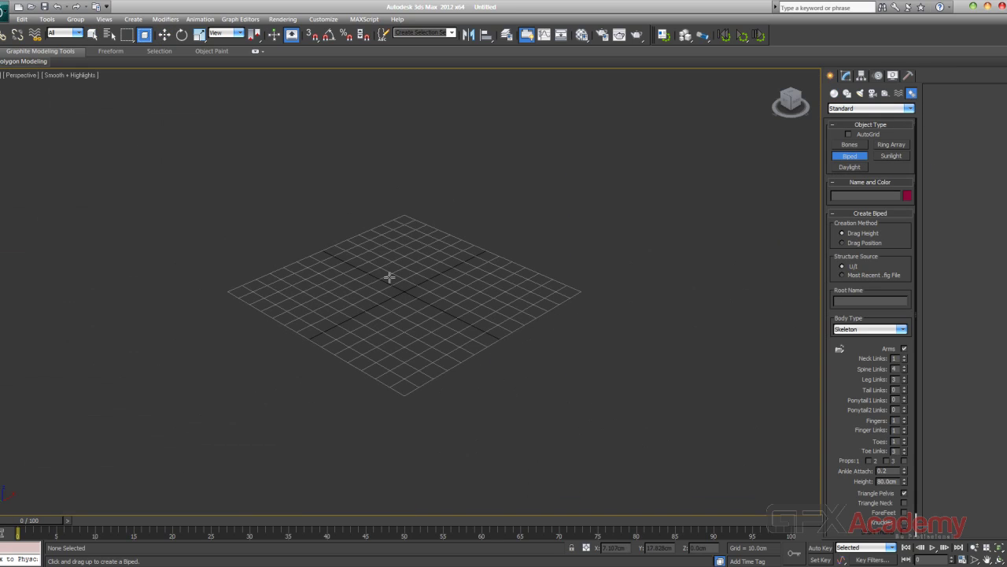
{"action": "left_click_drag", "start_coordinate": [403, 292], "coordinate": [404, 79]}
{"action": "middle_click_drag", "start_coordinate": [419, 198], "coordinate": [407, 304]}
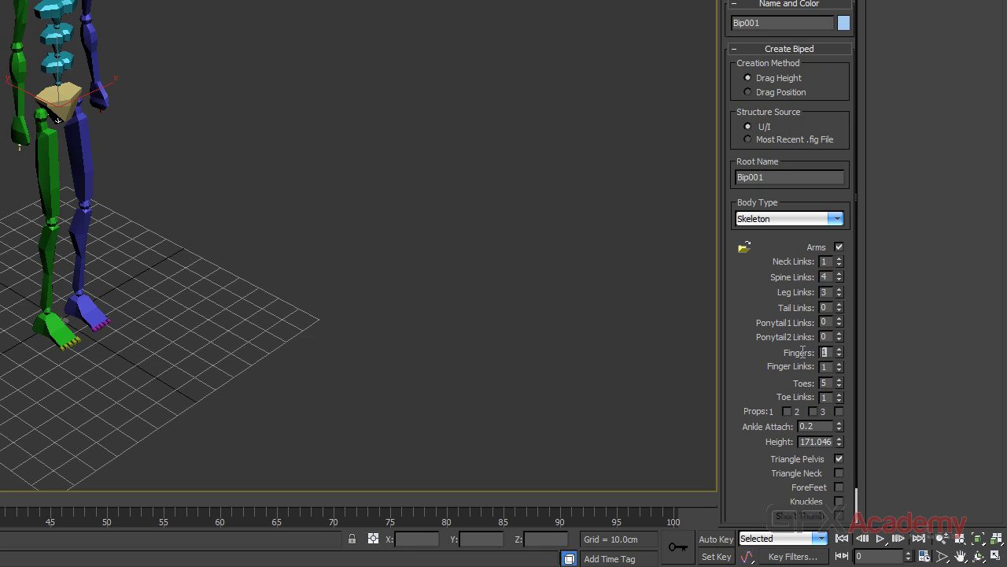
{"action": "middle_click_drag", "start_coordinate": [103, 187], "coordinate": [155, 180], "text": "alt"}
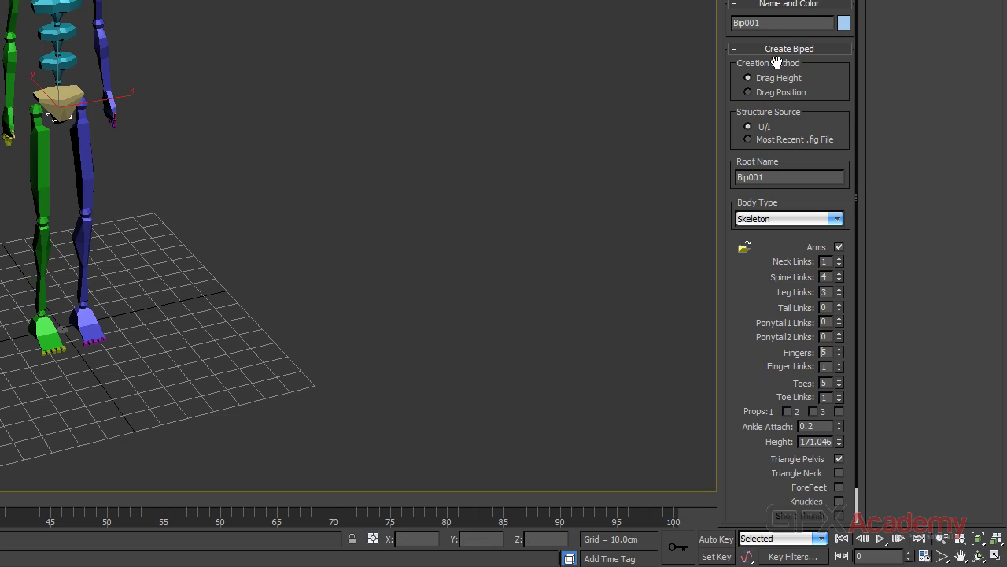
{"action": "key", "text": "w"}
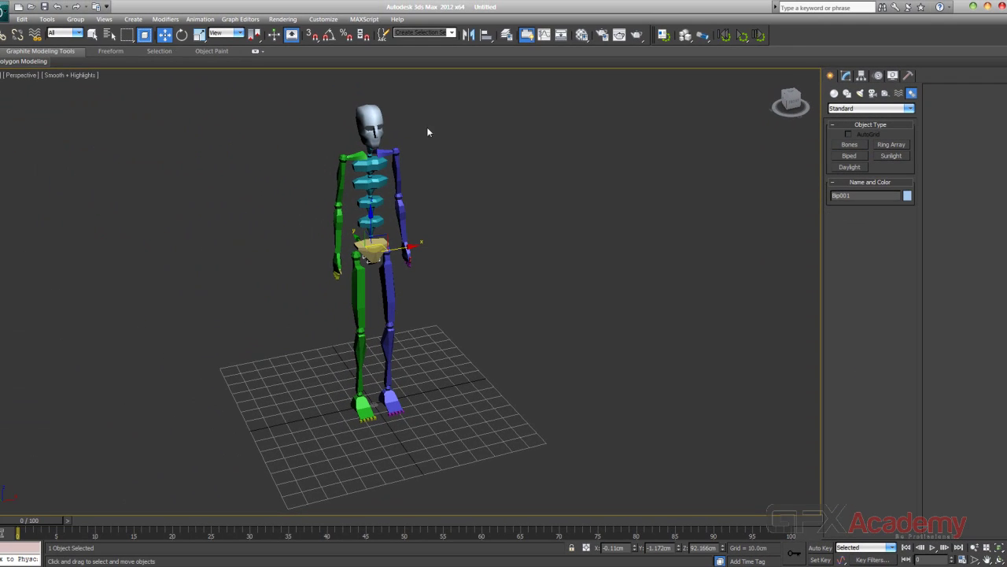
Start loading a motion capture file for the new biped, browse to the Desktop and filter for BIP files.
{"action": "left_click", "coordinate": [879, 76]}
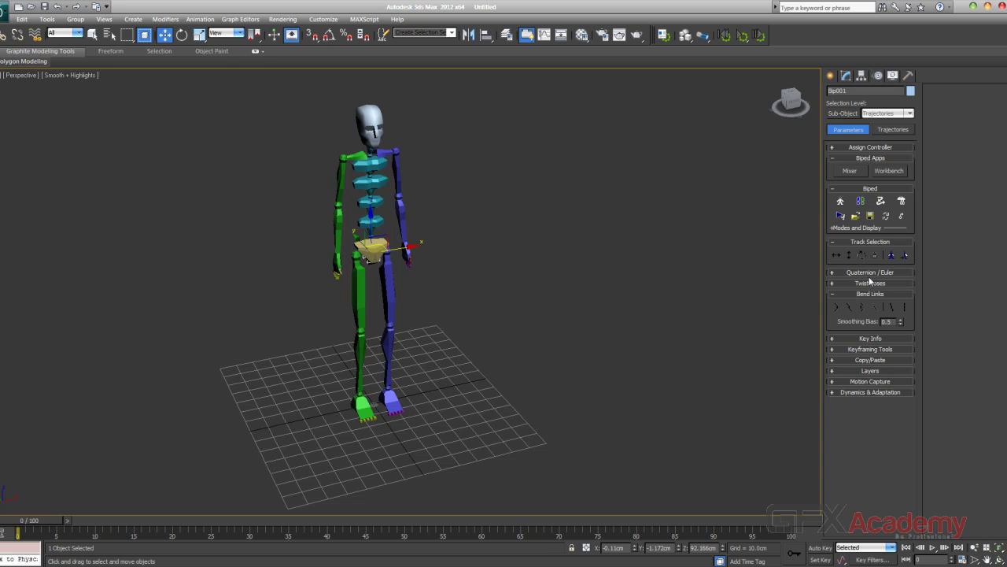
{"action": "left_click", "coordinate": [864, 382]}
{"action": "left_click", "coordinate": [839, 394]}
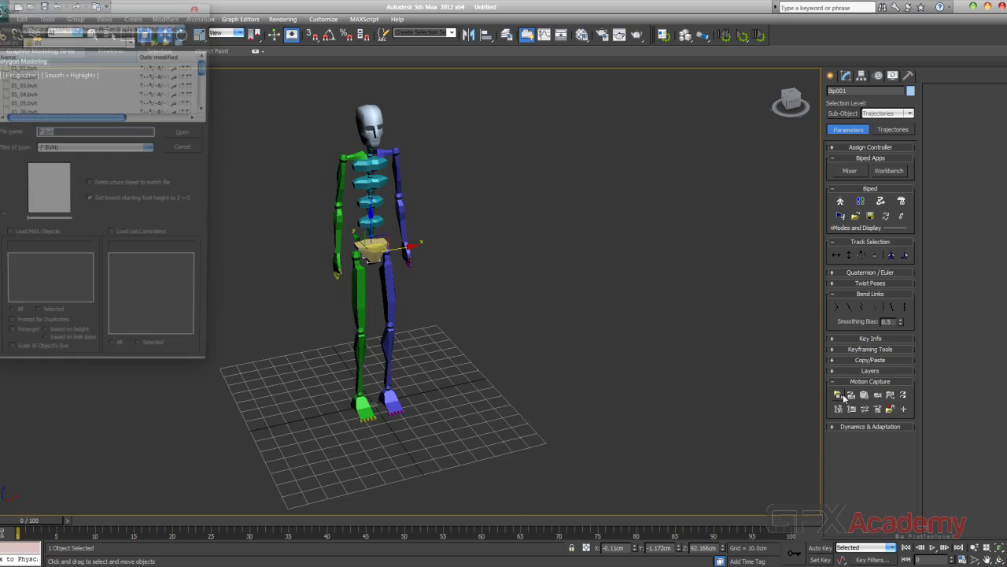
{"action": "left_click", "coordinate": [131, 40]}
{"action": "left_click", "coordinate": [44, 51]}
{"action": "left_click_drag", "start_coordinate": [209, 85], "coordinate": [211, 116]}
{"action": "left_click", "coordinate": [115, 149]}
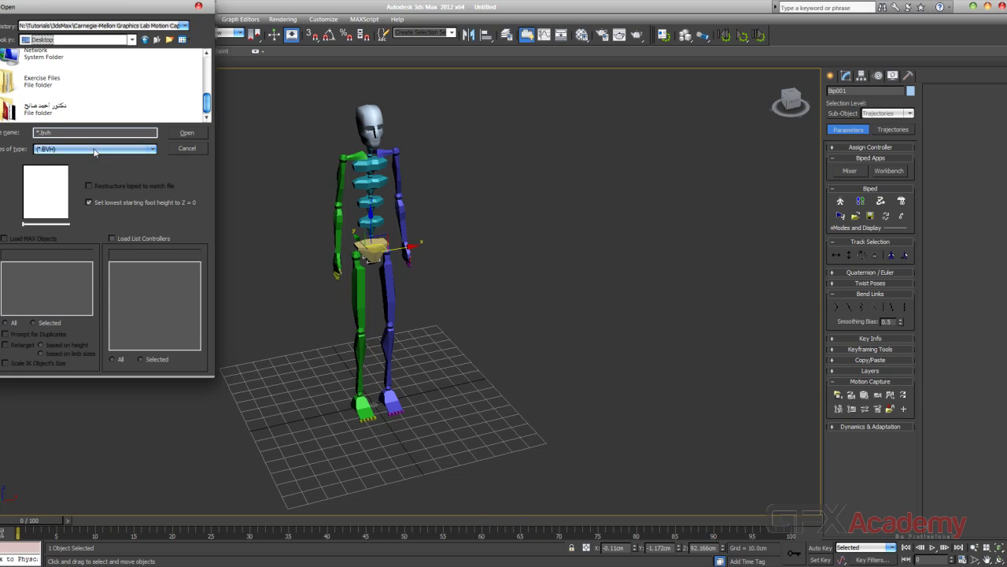
{"action": "left_click", "coordinate": [79, 168]}
Load Test.bip onto the biped with the default motion capture conversion parameters.
{"action": "left_click_drag", "start_coordinate": [211, 87], "coordinate": [211, 106]}
{"action": "double_click", "coordinate": [28, 117]}
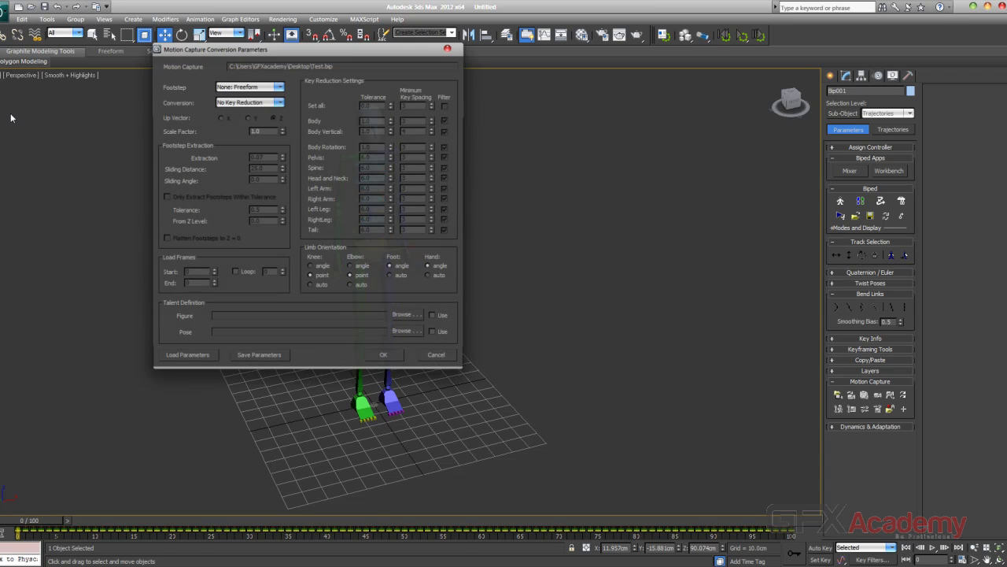
{"action": "left_click", "coordinate": [383, 358]}
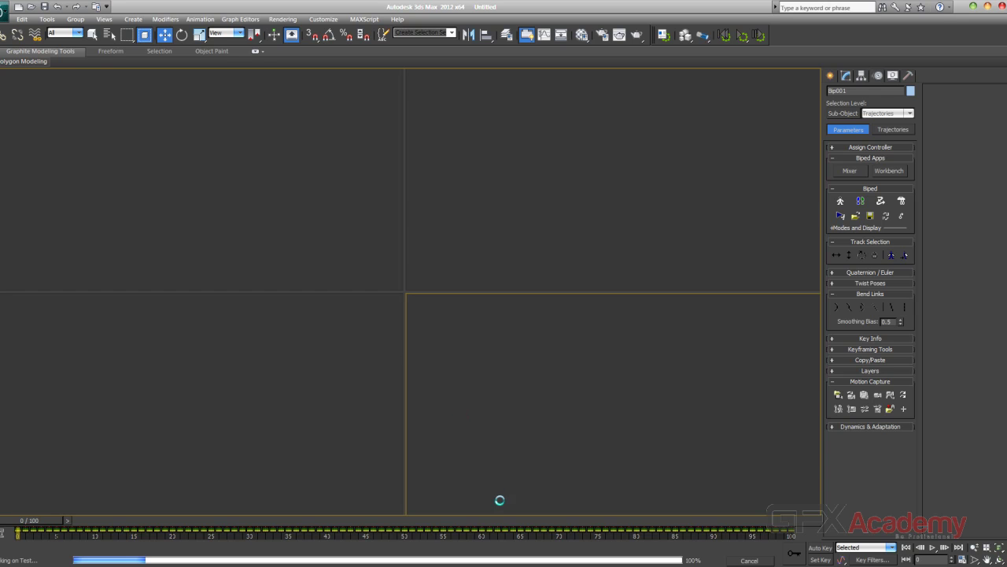
Scrub through the biped's loaded motion, examine it from several angles and return to frame 0.
{"action": "left_click_drag", "start_coordinate": [40, 520], "coordinate": [153, 520]}
{"action": "middle_click_drag", "start_coordinate": [288, 411], "coordinate": [408, 397], "text": "alt"}
{"action": "middle_click_drag", "start_coordinate": [337, 419], "coordinate": [385, 417], "text": "alt"}
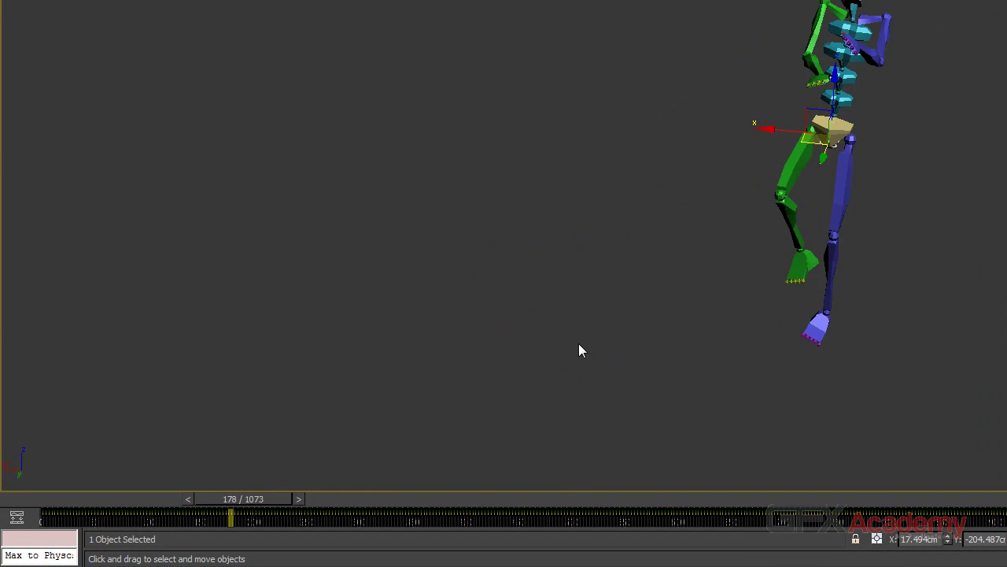
{"action": "middle_click_drag", "start_coordinate": [578, 344], "coordinate": [508, 344], "text": "alt"}
{"action": "left_click_drag", "start_coordinate": [242, 501], "coordinate": [96, 499]}
{"action": "middle_click_drag", "start_coordinate": [612, 331], "coordinate": [630, 238]}
{"action": "mouse_move", "coordinate": [630, 285]}
{"action": "middle_mouse_down", "text": "alt"}
{"action": "mouse_move", "coordinate": [661, 281]}
{"action": "mouse_move", "coordinate": [612, 278]}
{"action": "middle_mouse_up", "text": "alt"}
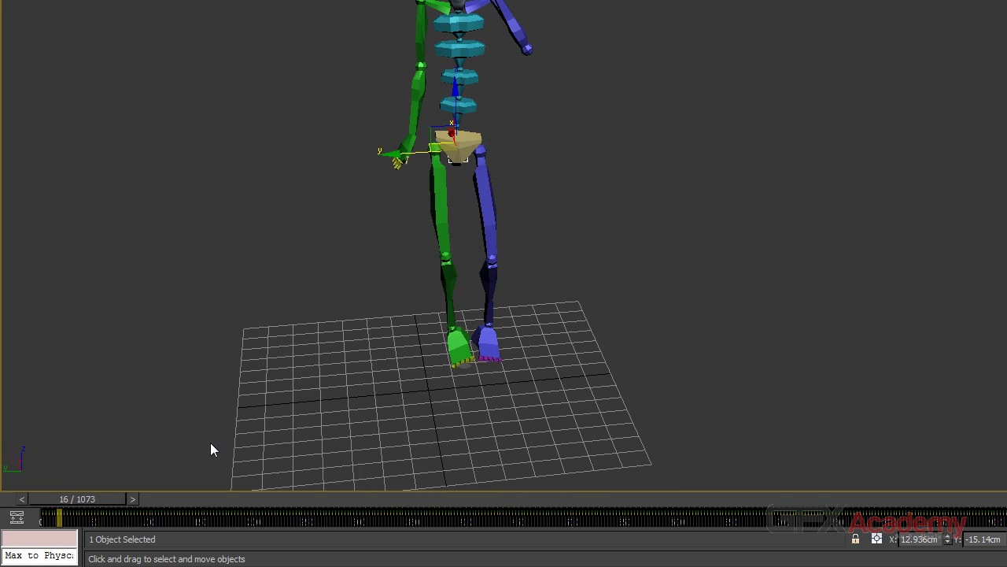
{"action": "left_click_drag", "start_coordinate": [83, 496], "coordinate": [68, 499]}
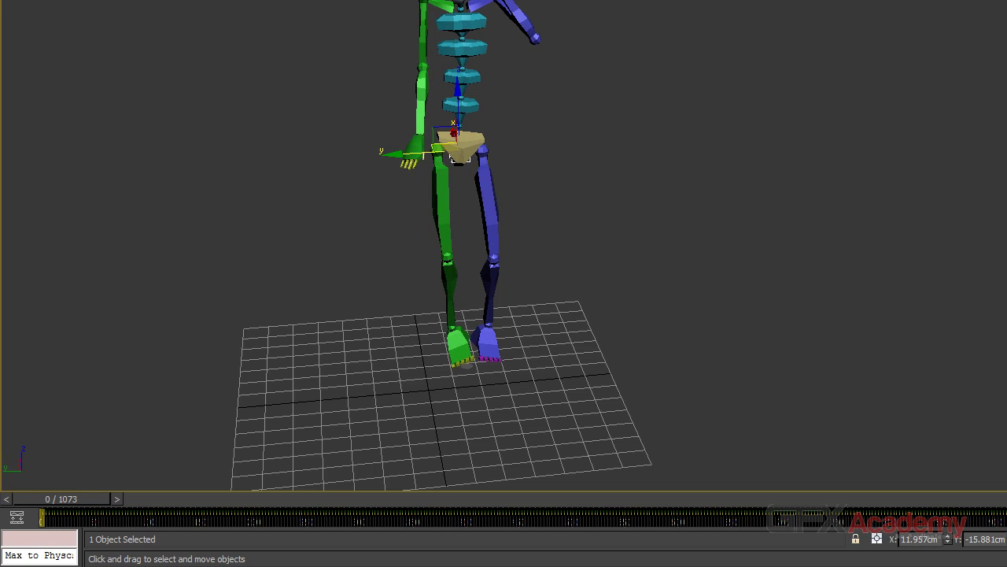
Play the loaded Test.bip motion and follow the biped from different angles.
{"action": "key", "text": "/"}
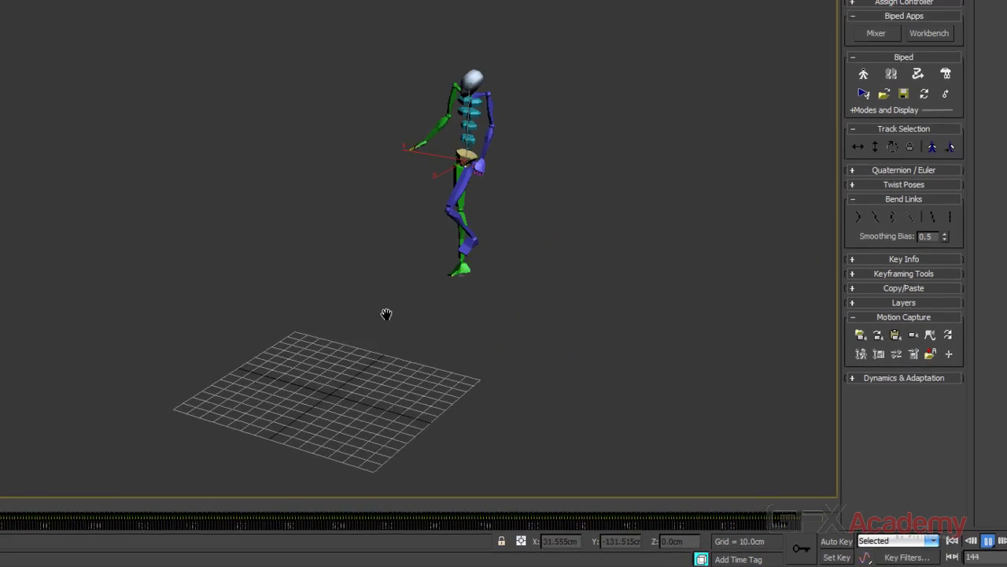
{"action": "middle_click_drag", "start_coordinate": [544, 345], "coordinate": [512, 346]}
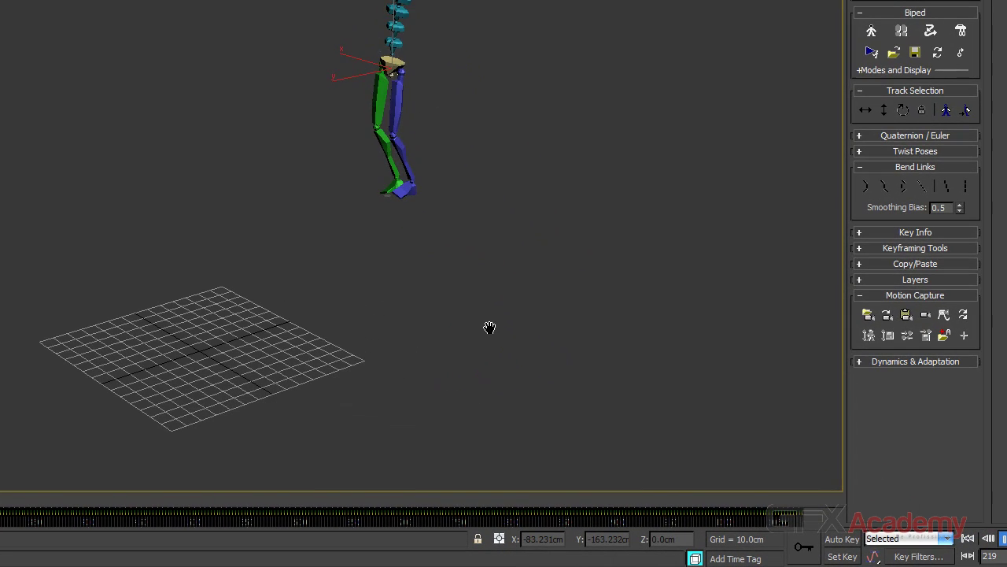
{"action": "middle_click_drag", "start_coordinate": [463, 251], "coordinate": [470, 260]}
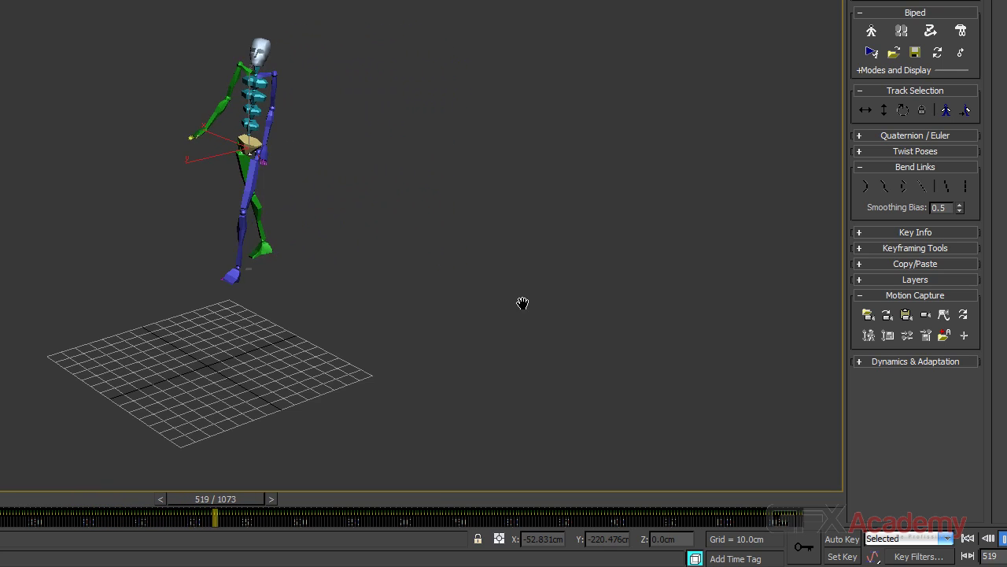
{"action": "middle_click_drag", "start_coordinate": [45, 344], "coordinate": [126, 344], "text": "alt"}
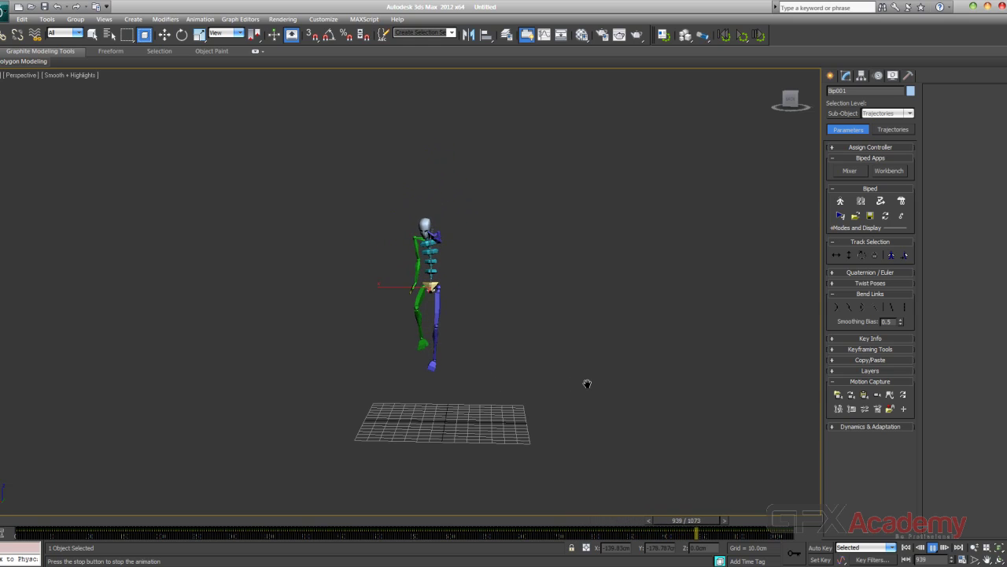
Stop the playback, return to frame 0 and view the biped from the front.
{"action": "left_click", "coordinate": [935, 548]}
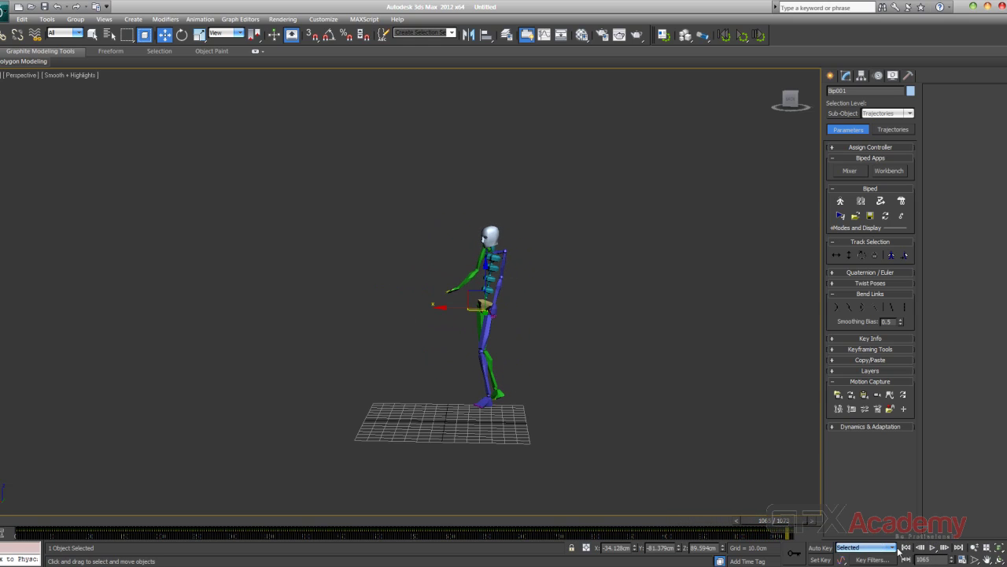
{"action": "left_click", "coordinate": [905, 549]}
{"action": "middle_click_drag", "start_coordinate": [510, 415], "coordinate": [419, 425], "text": "alt"}
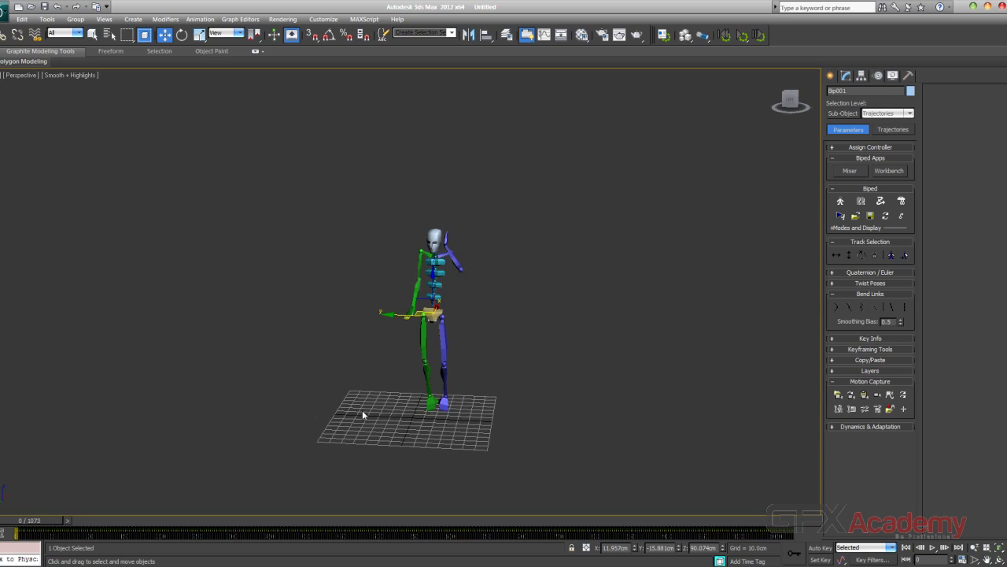
{"action": "middle_click_drag", "start_coordinate": [380, 413], "coordinate": [384, 398]}
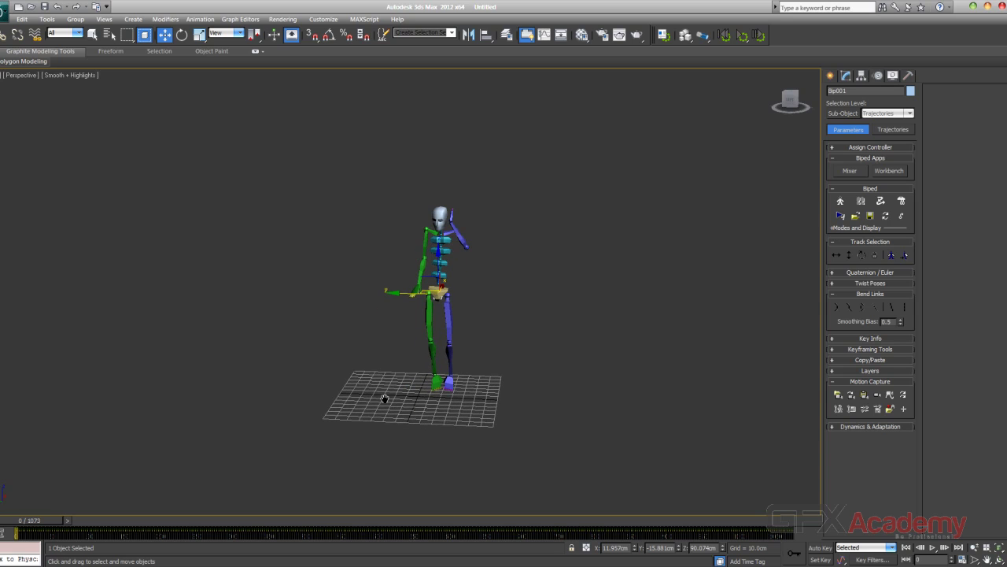